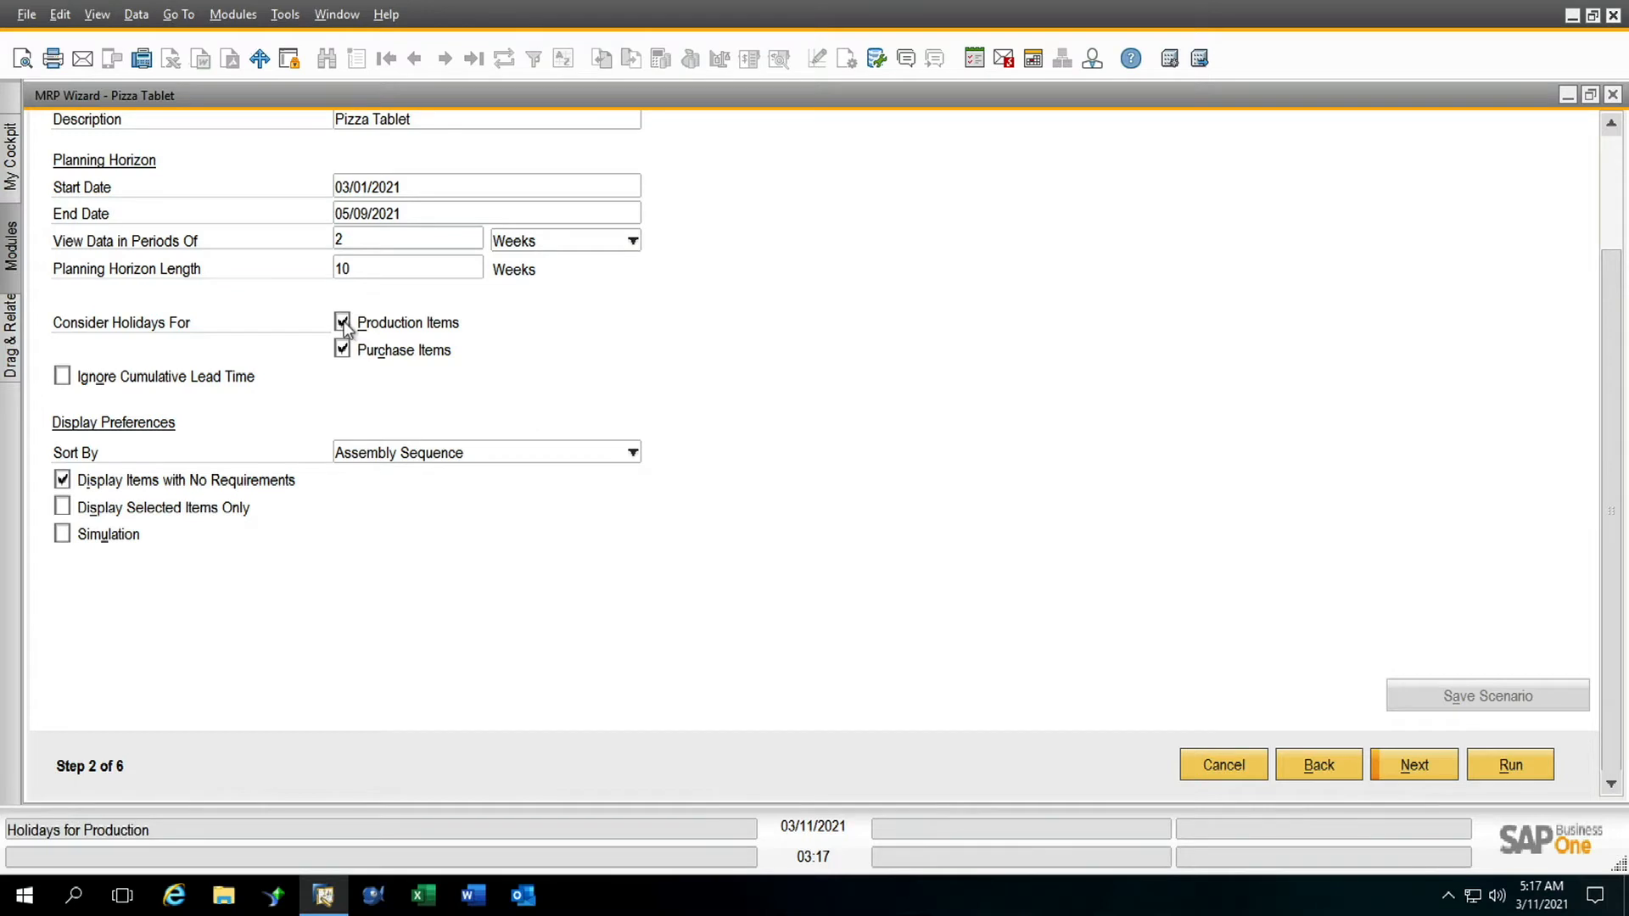
Open the accounting data of the company details under System Initialization
click(339, 353)
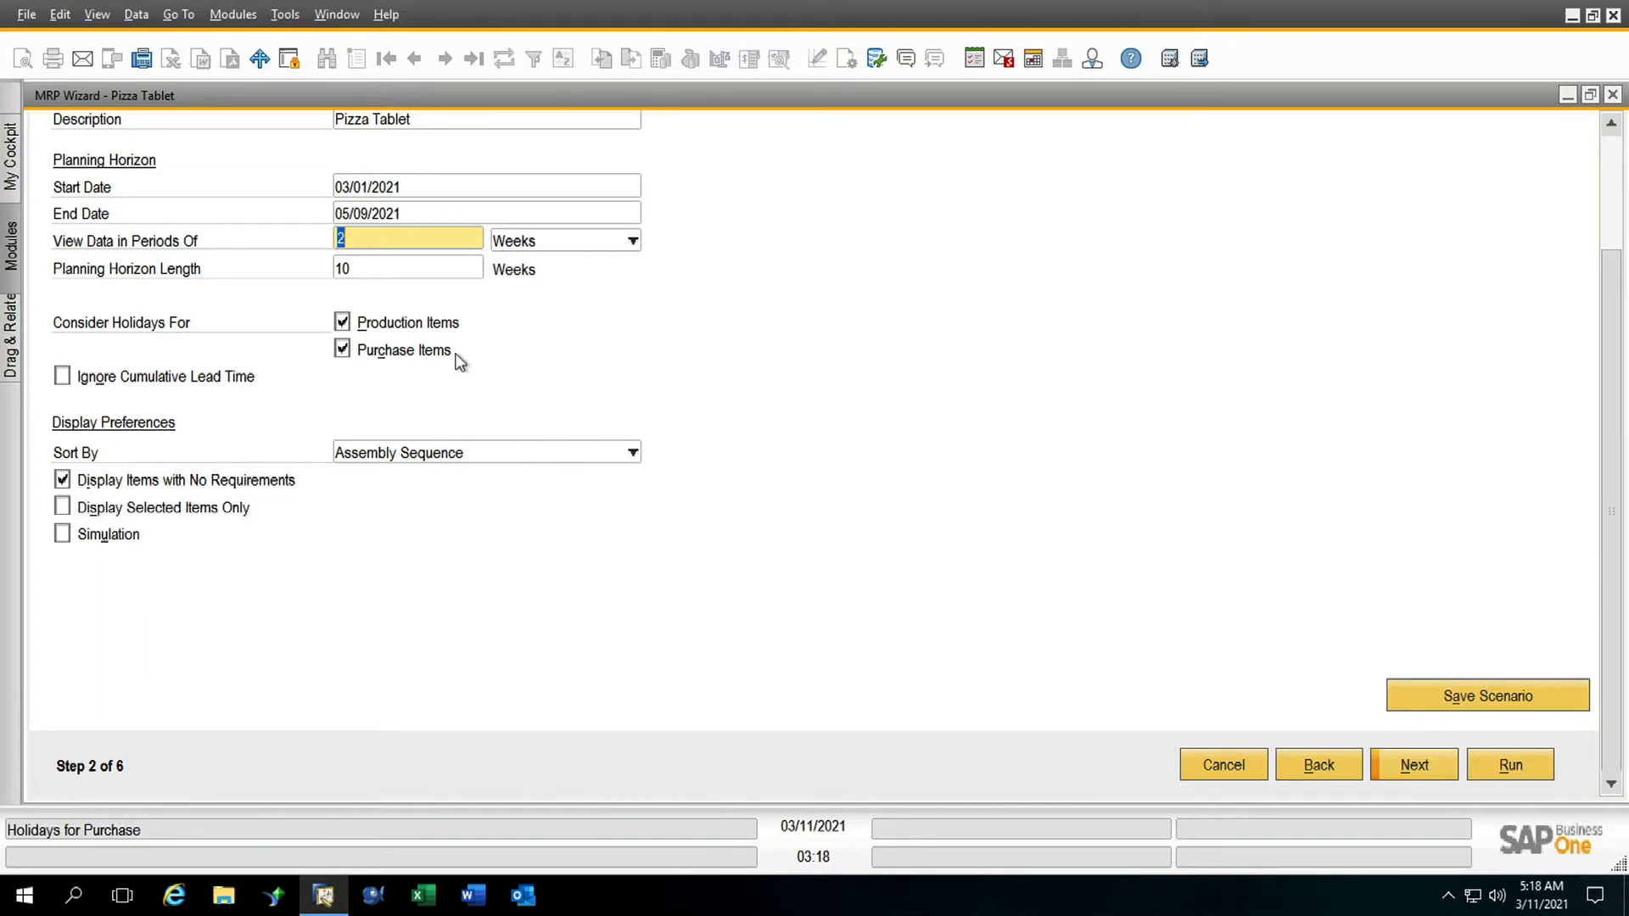
click(12, 255)
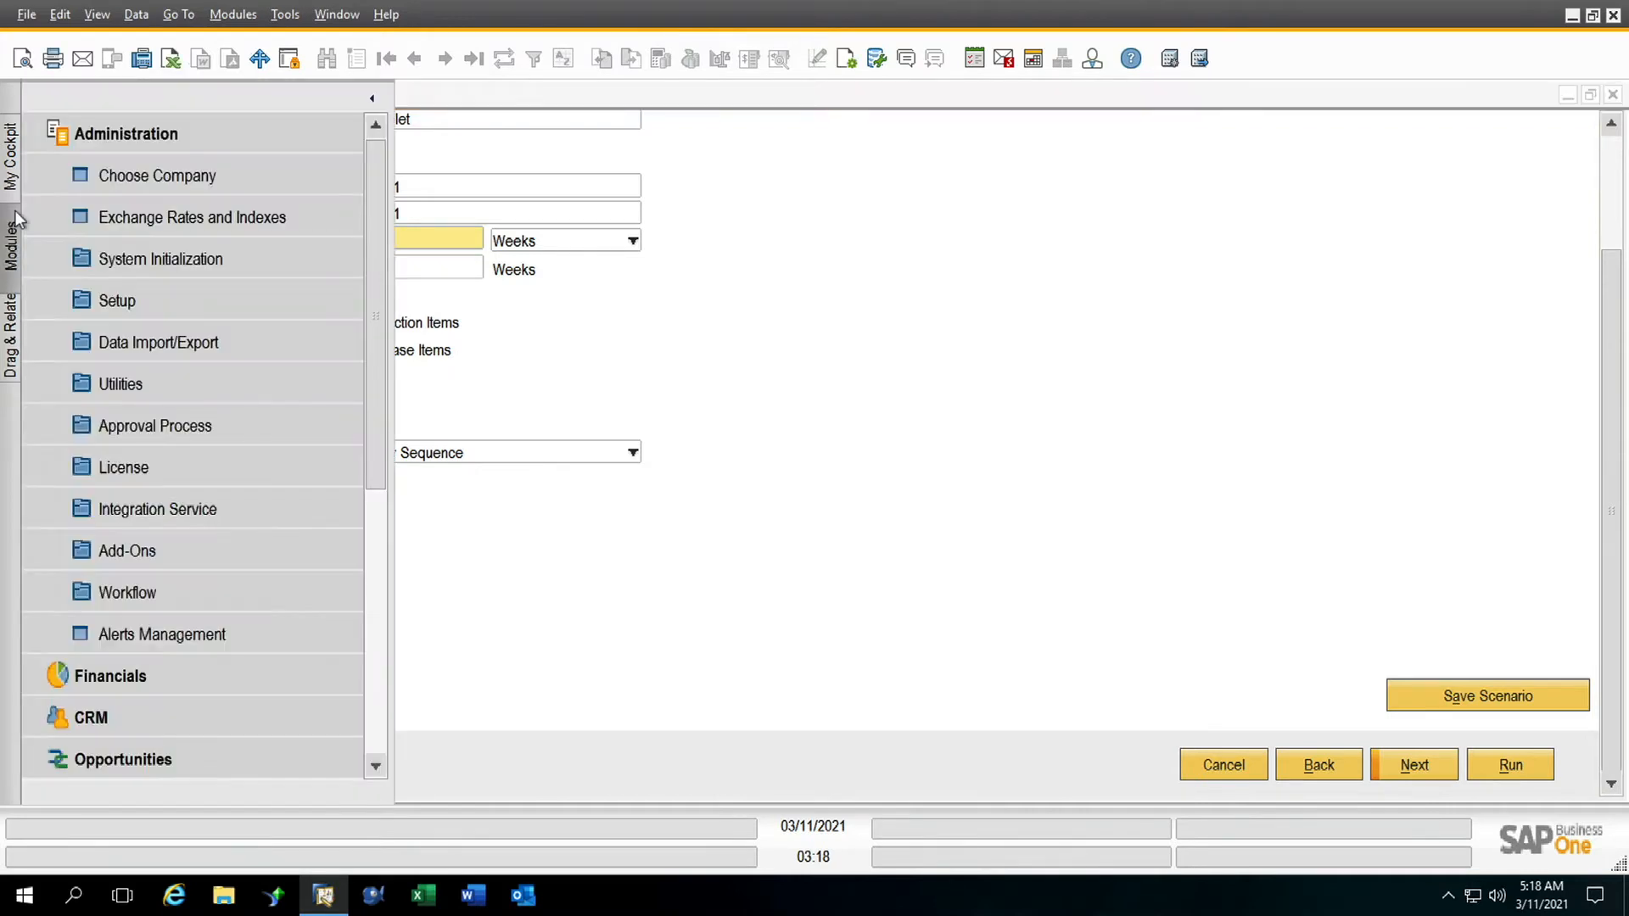
click(76, 137)
click(76, 138)
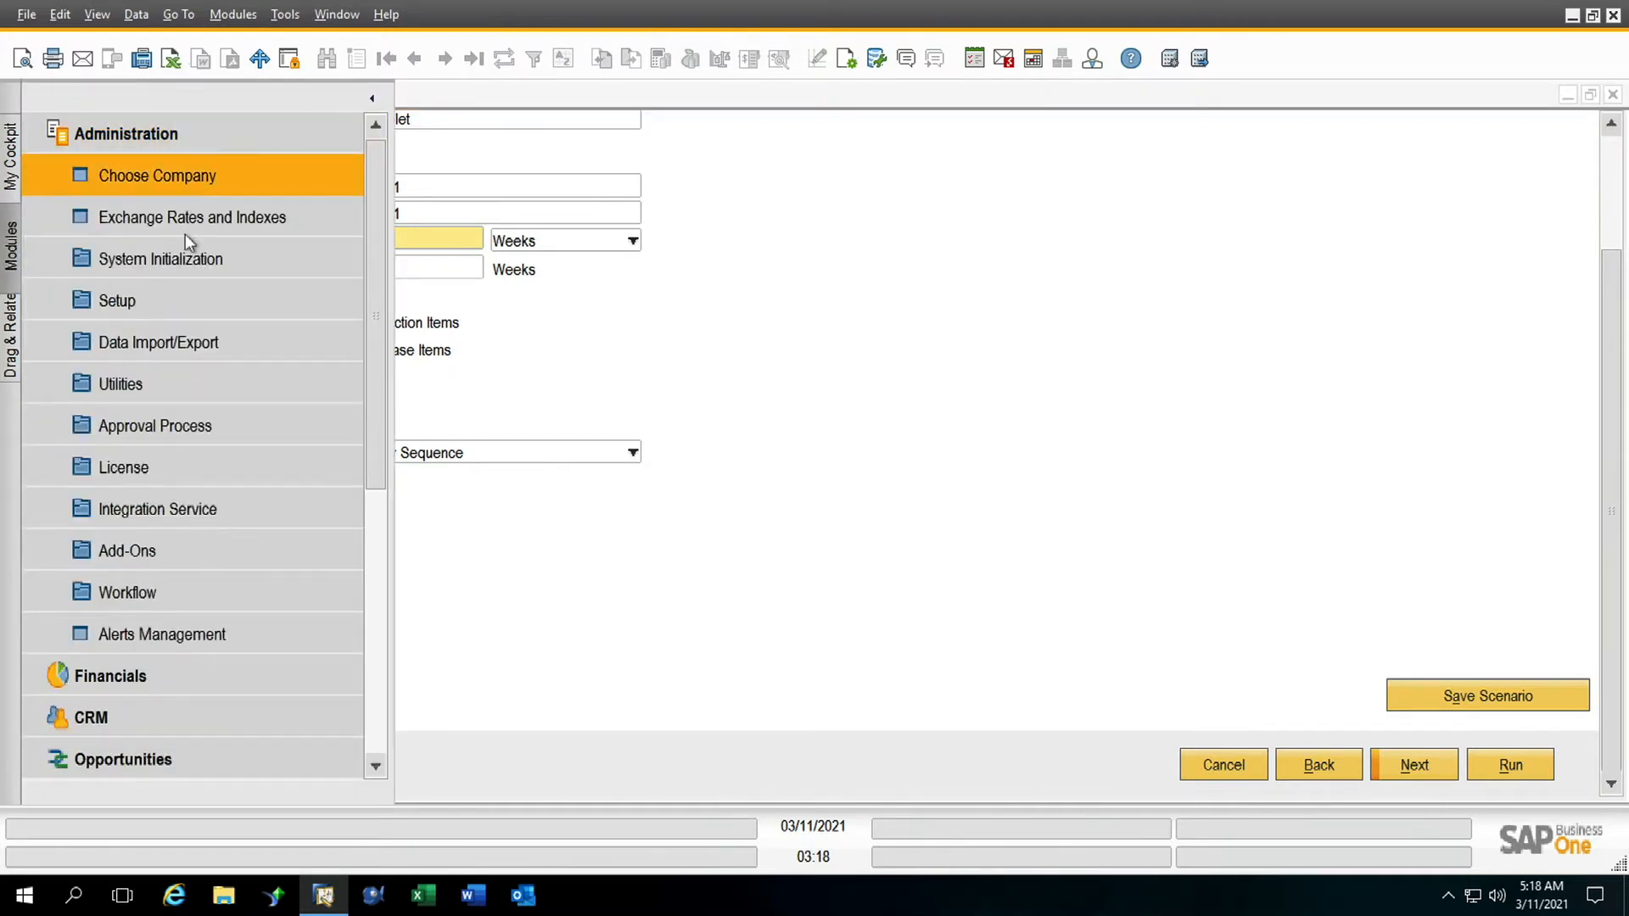
click(186, 258)
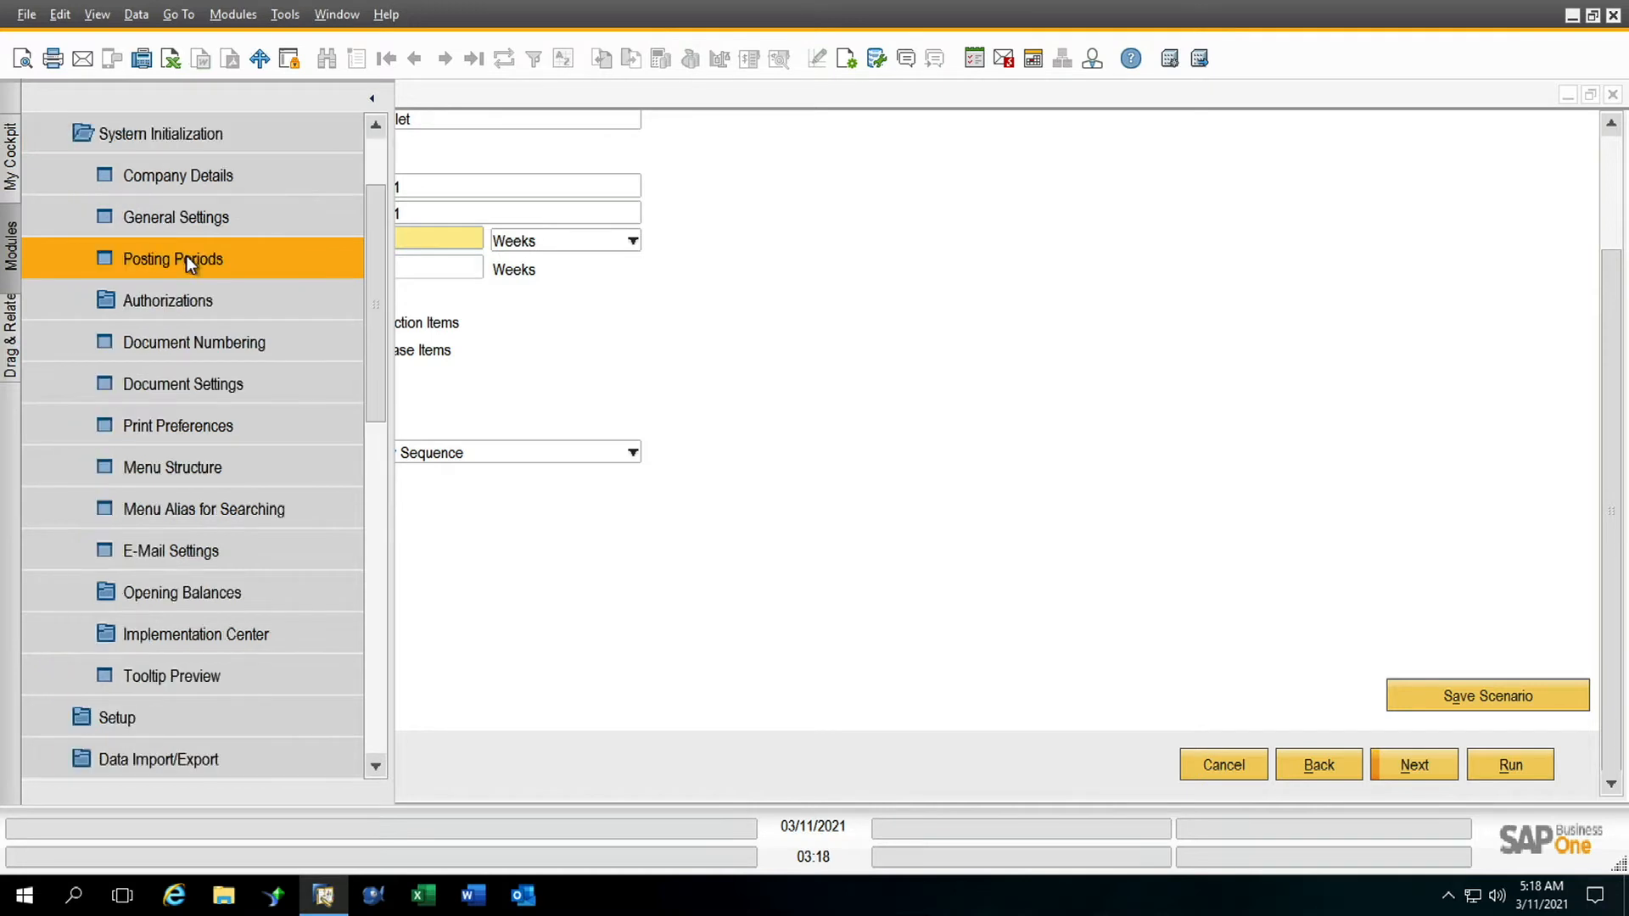
click(187, 175)
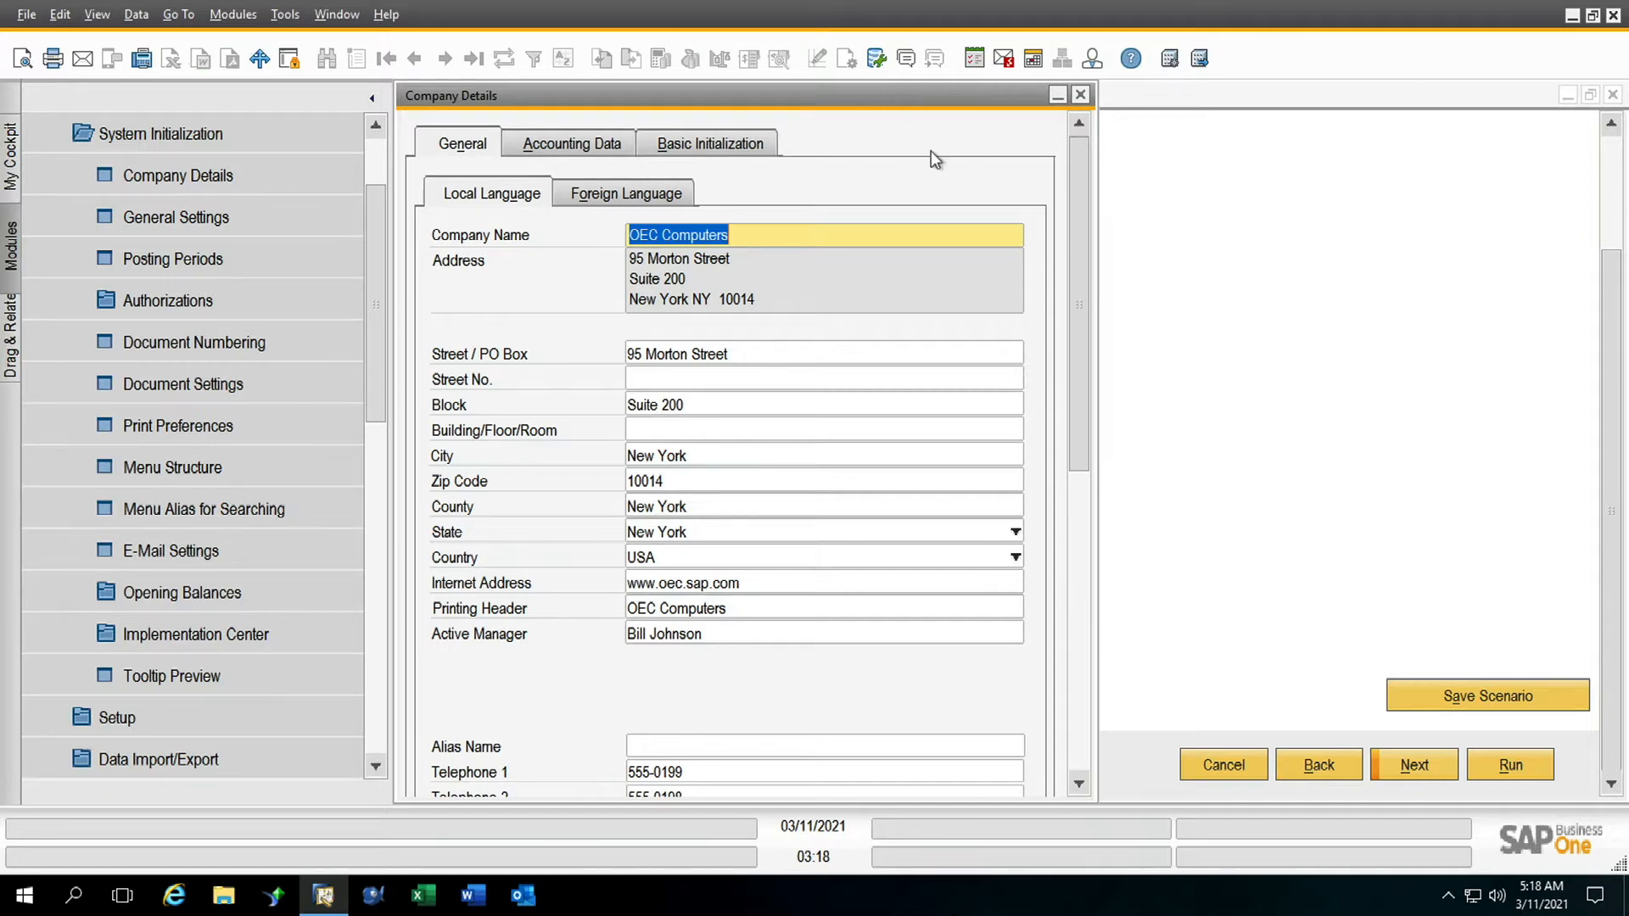
click(532, 145)
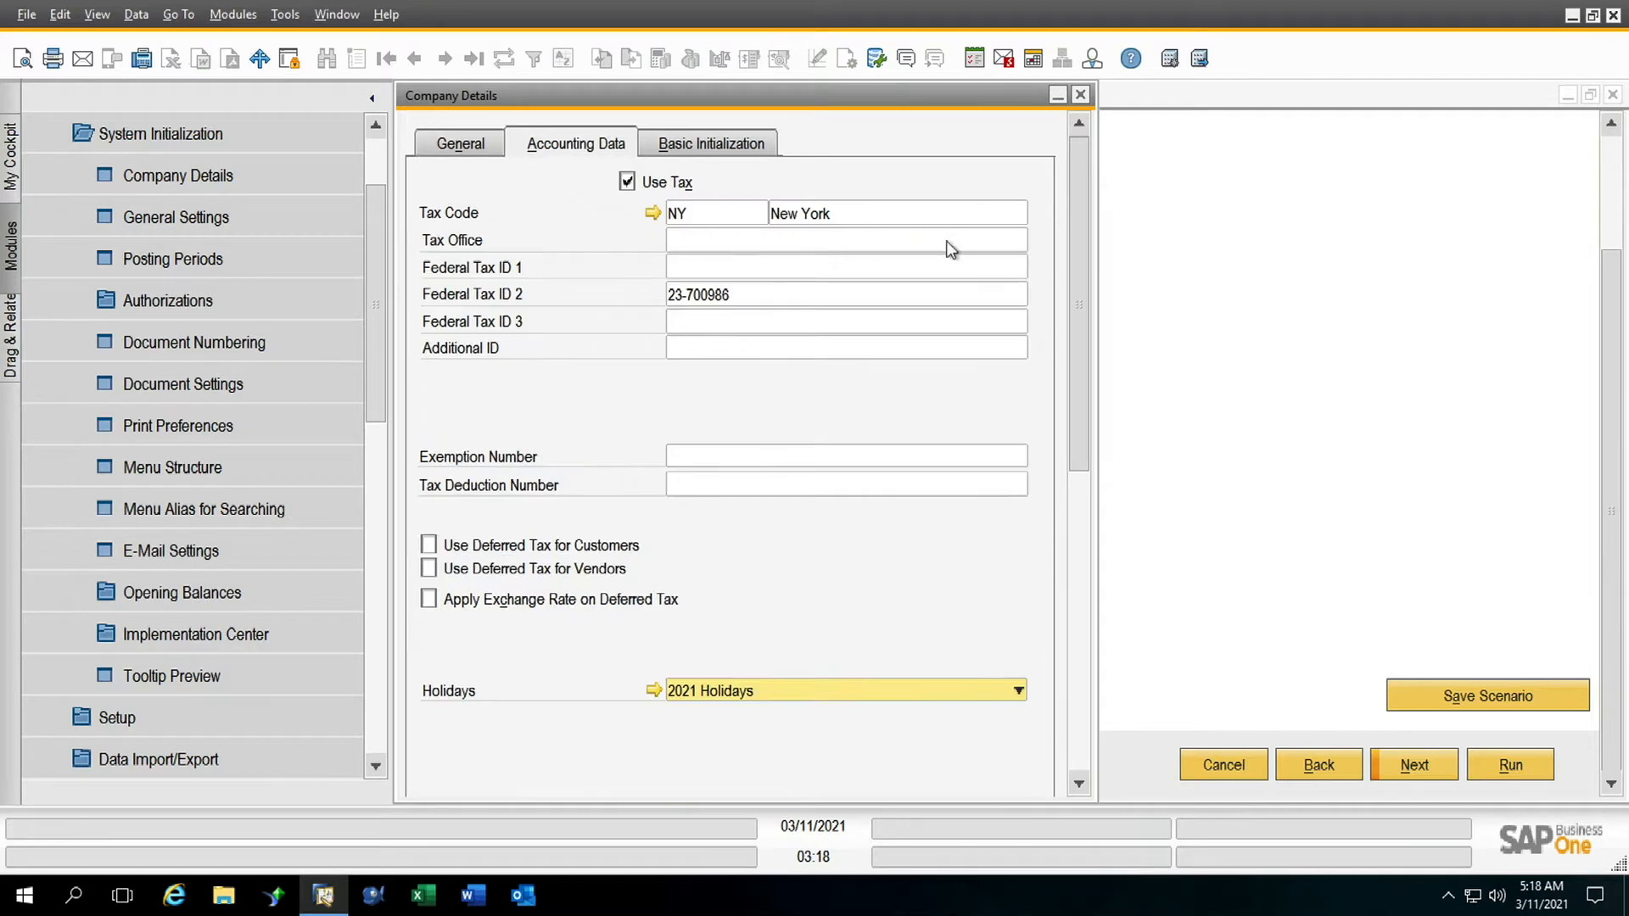
Examine the yearly holiday calendars available for the company's Holidays setting
drag(1086, 308, 1097, 427)
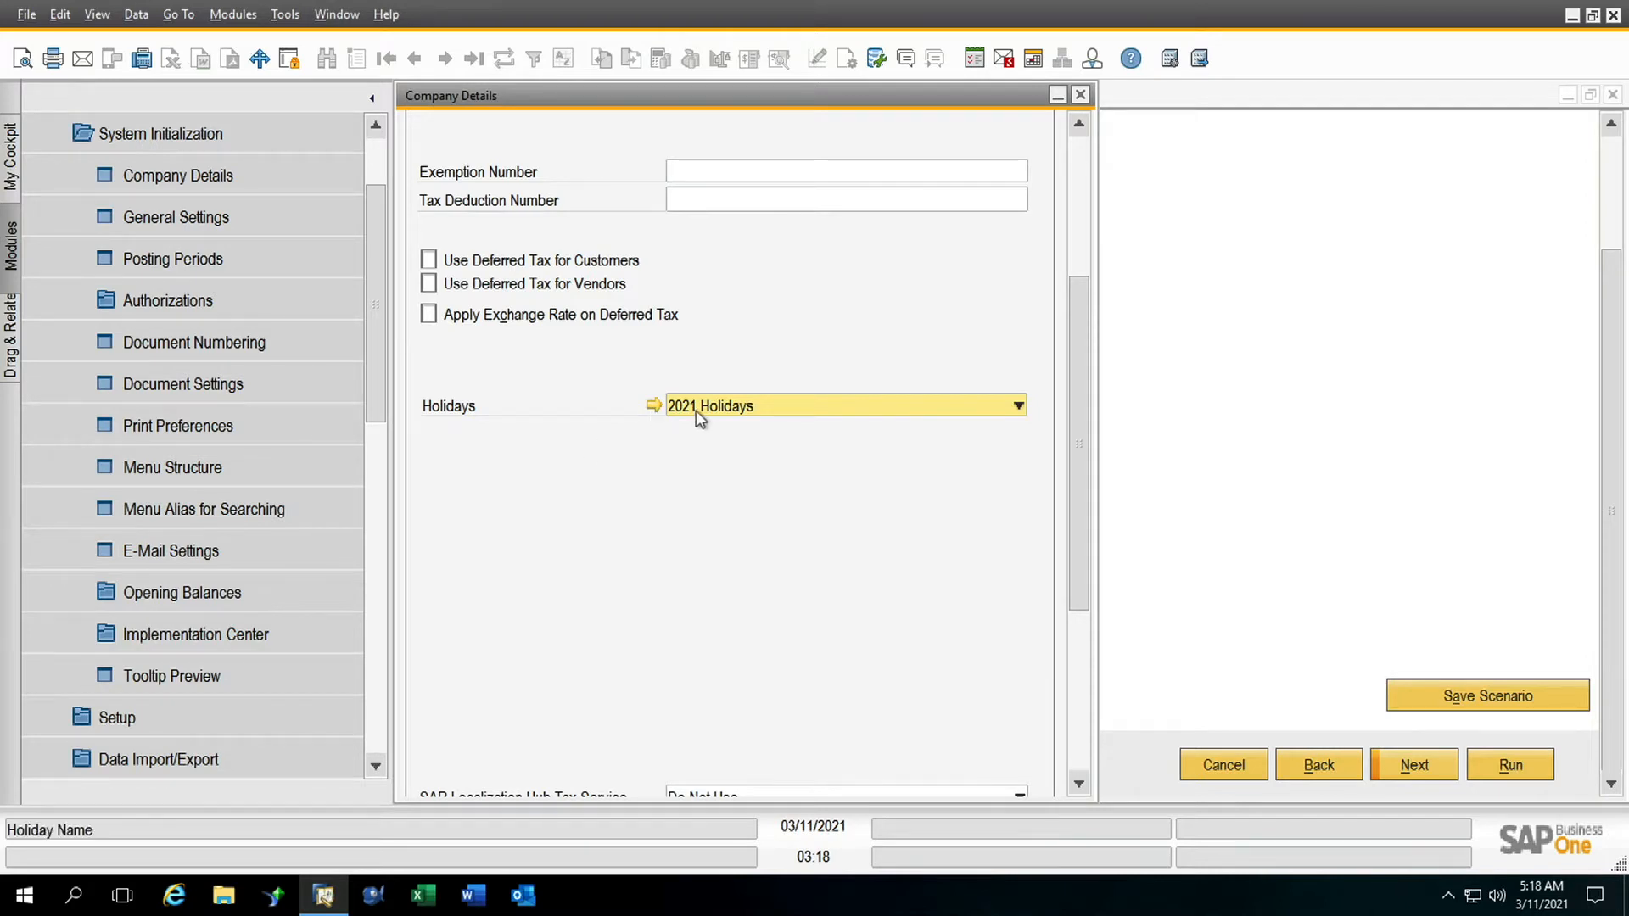
click(1017, 407)
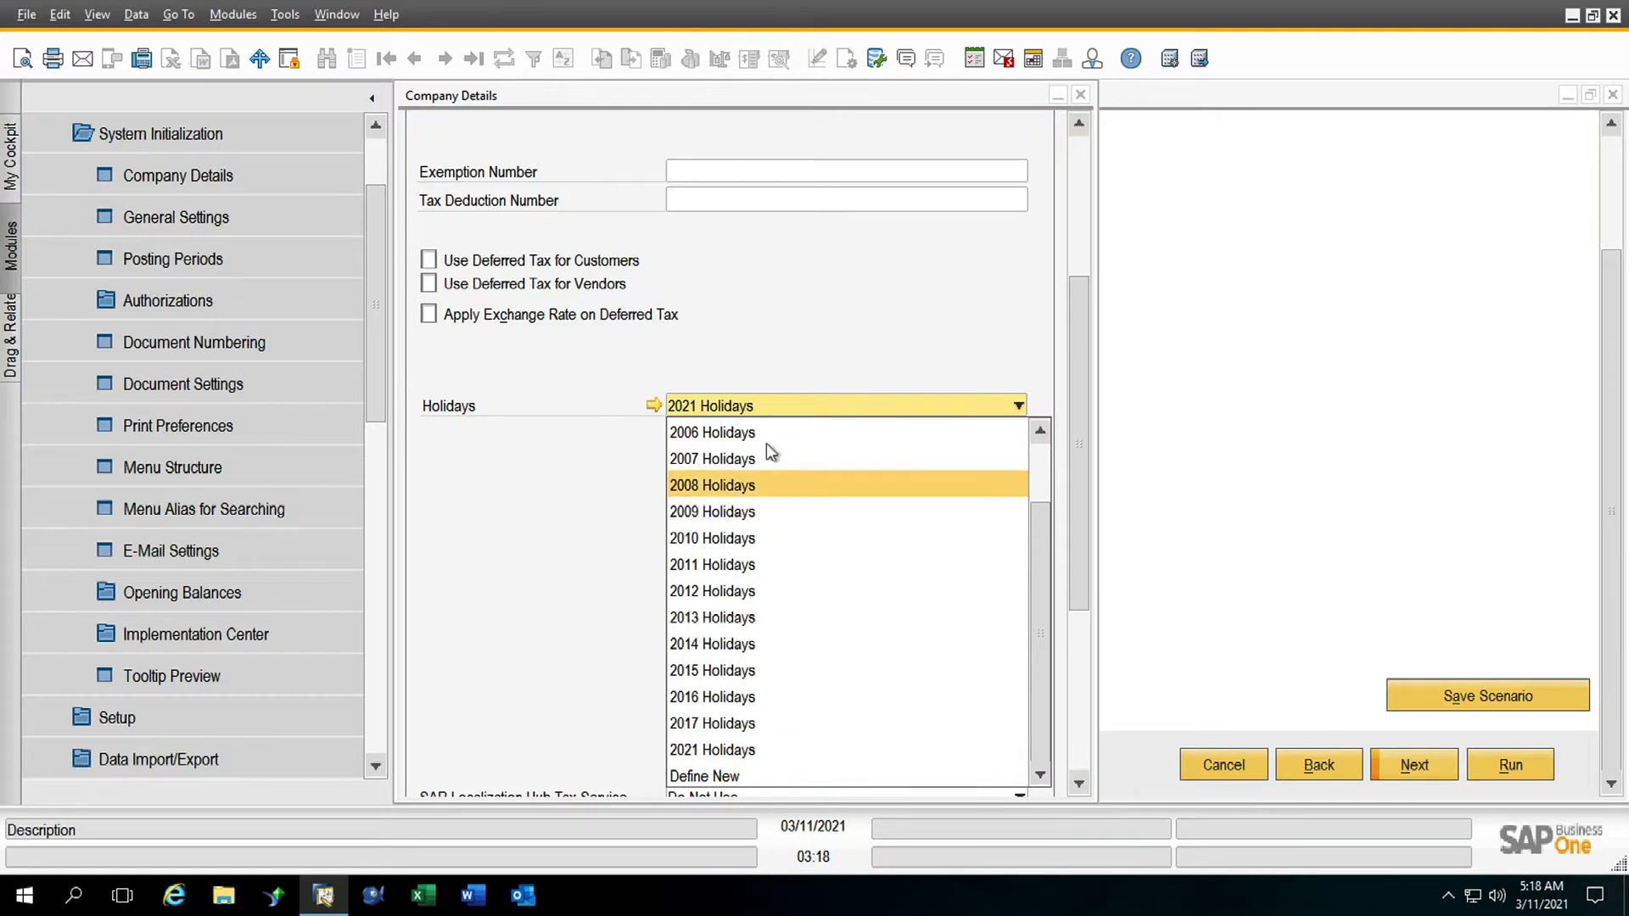
click(1019, 404)
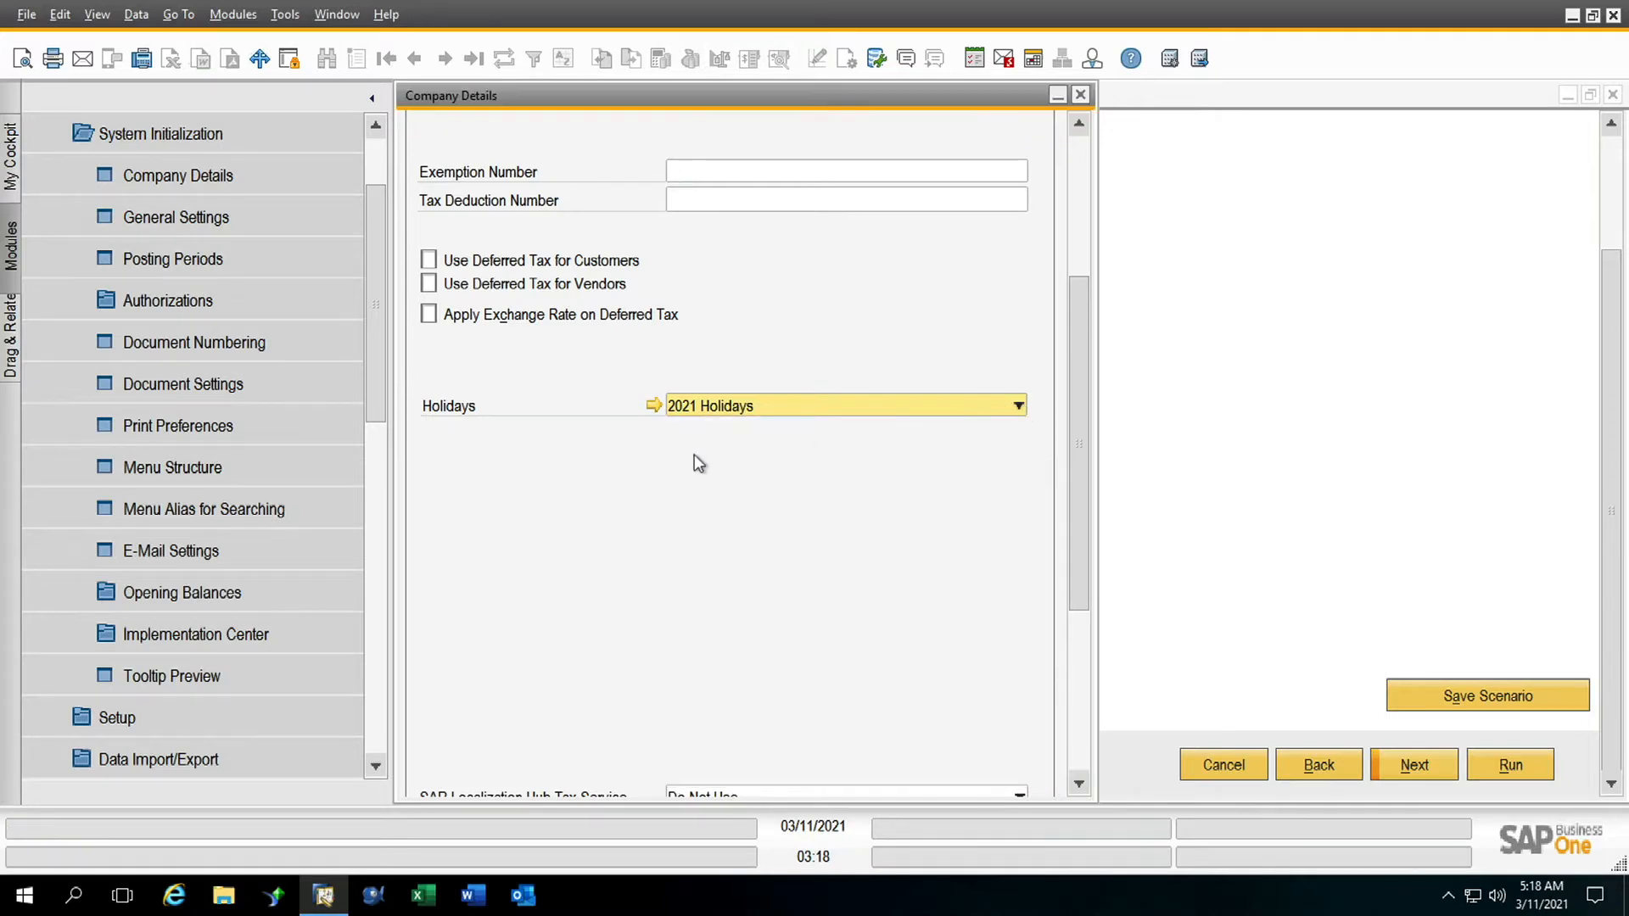
Review the dates defined in the 2021 Holidays calendar and look up the option for defining a new one
click(654, 406)
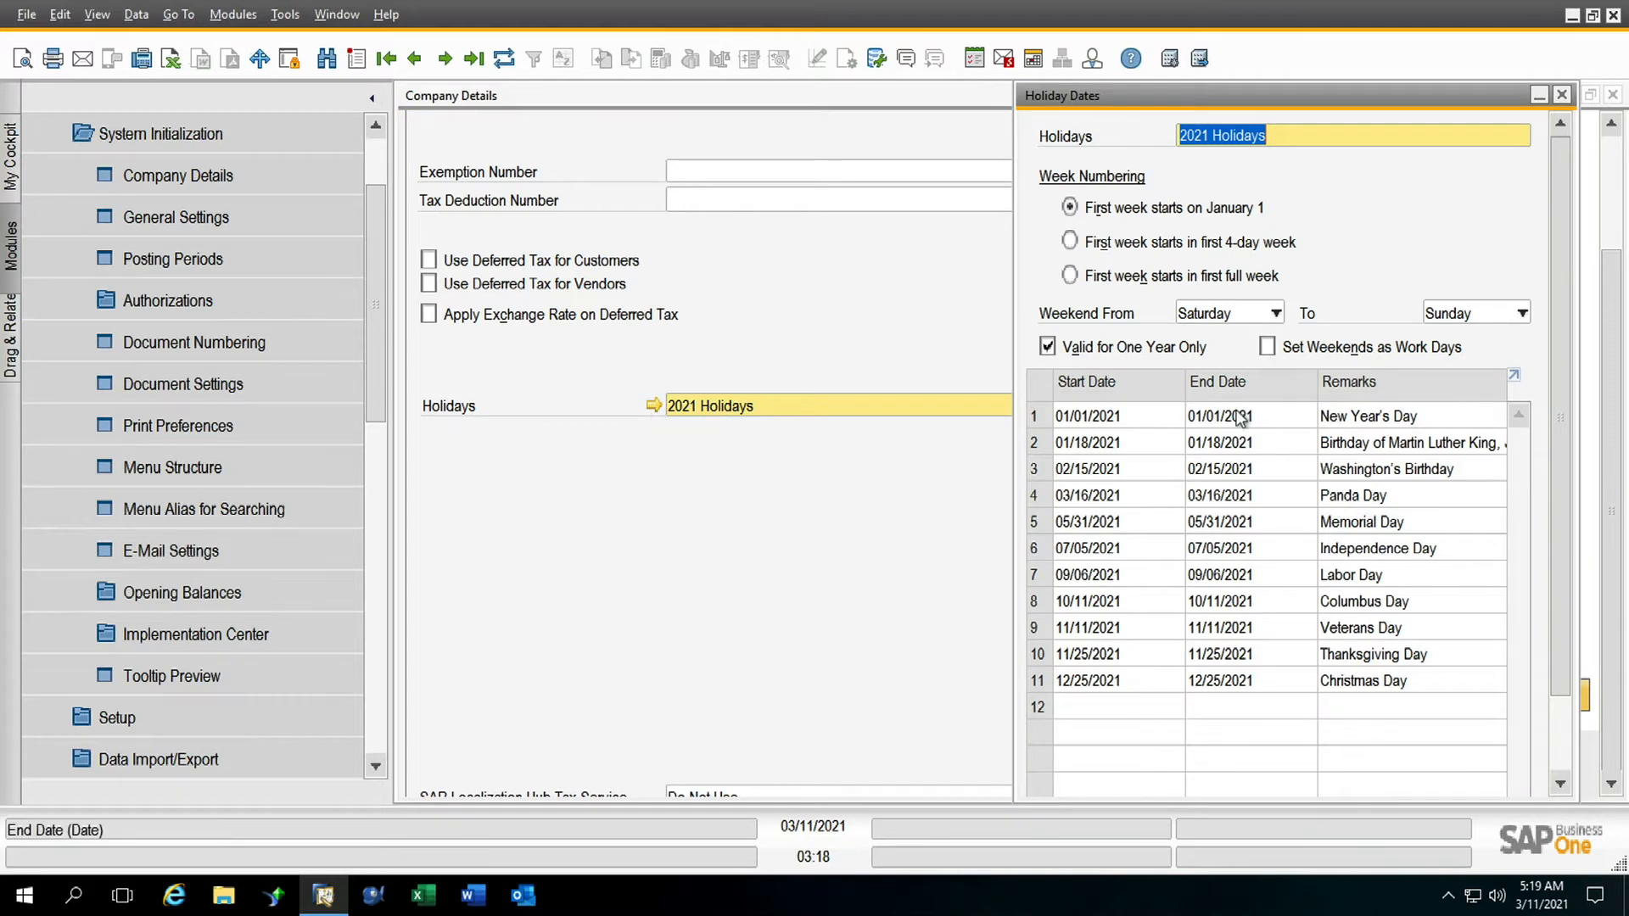
drag(1561, 347, 1590, 549)
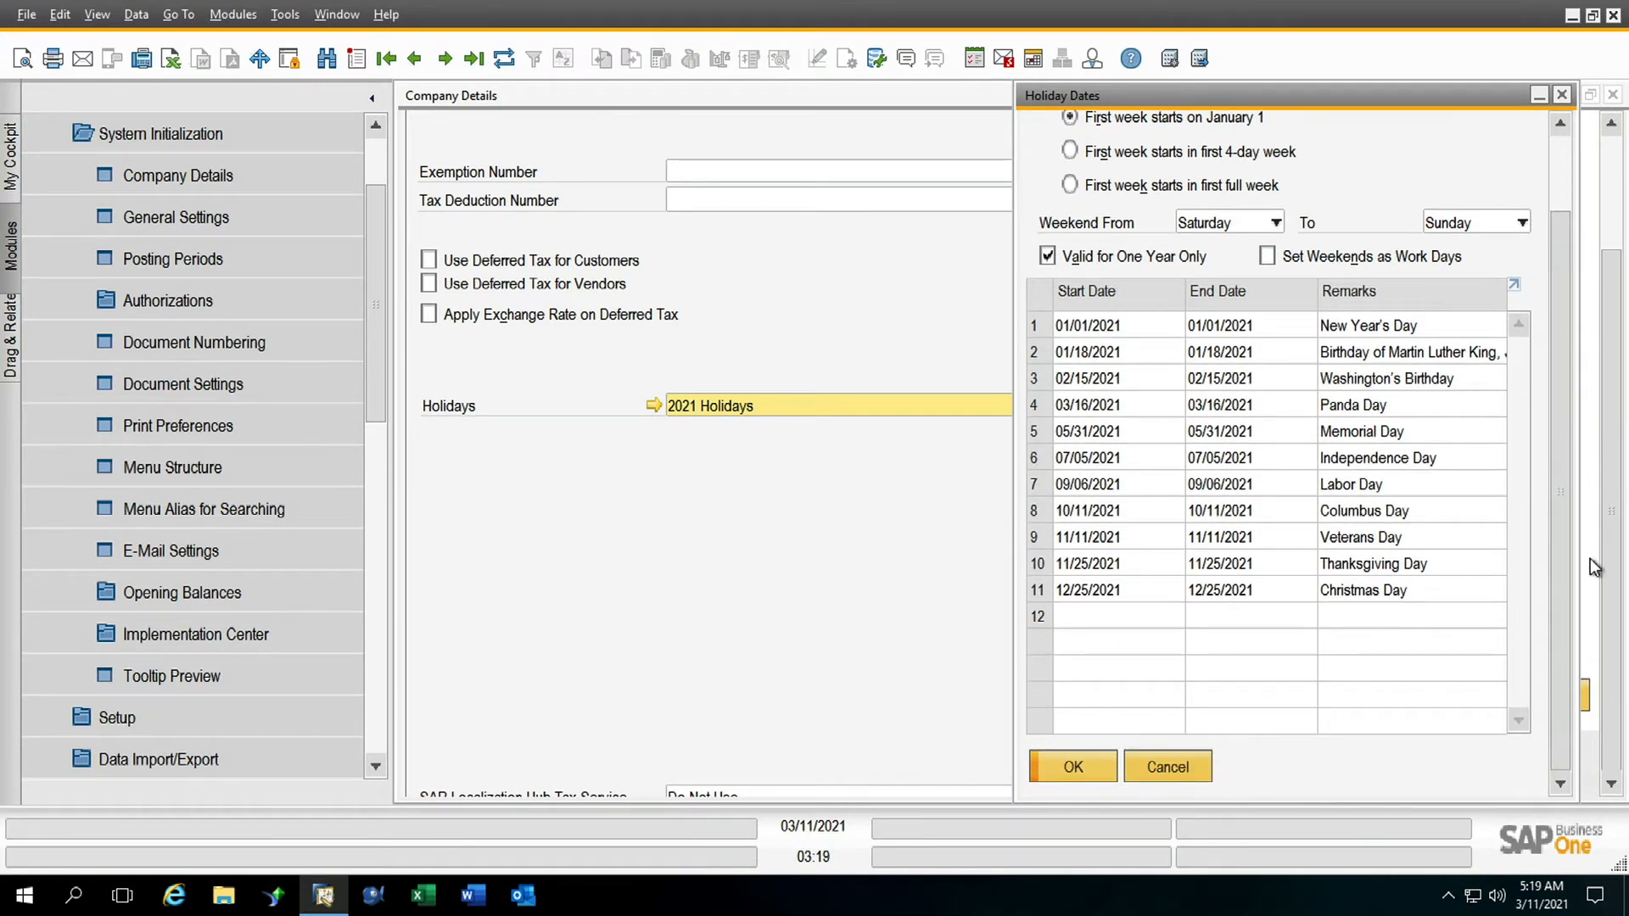
click(1145, 772)
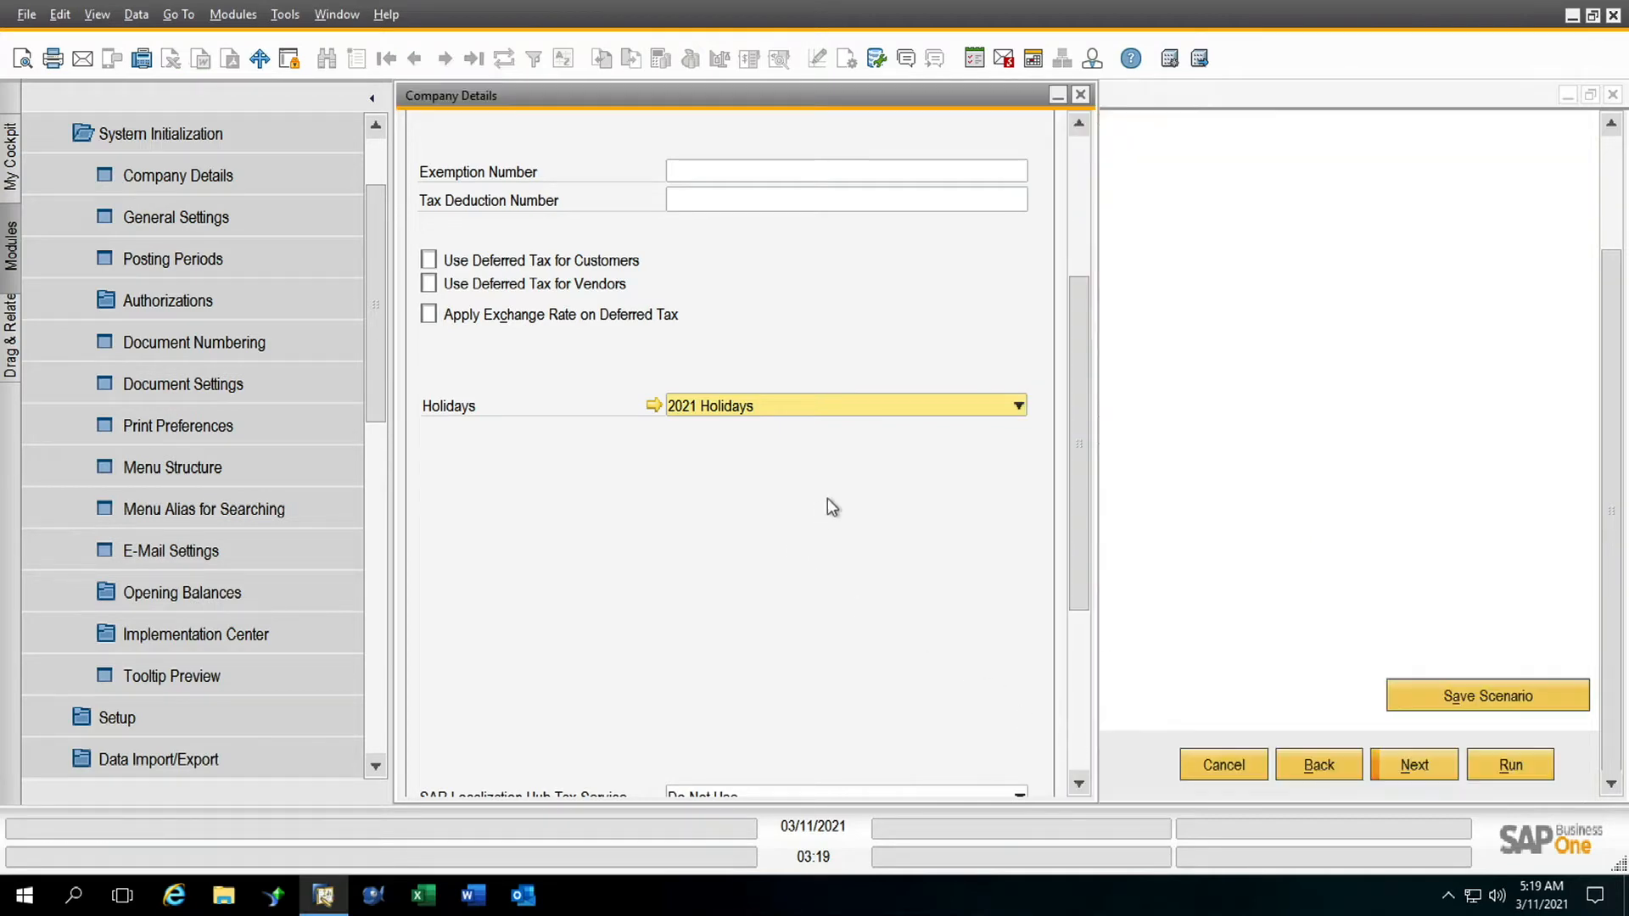
click(1018, 407)
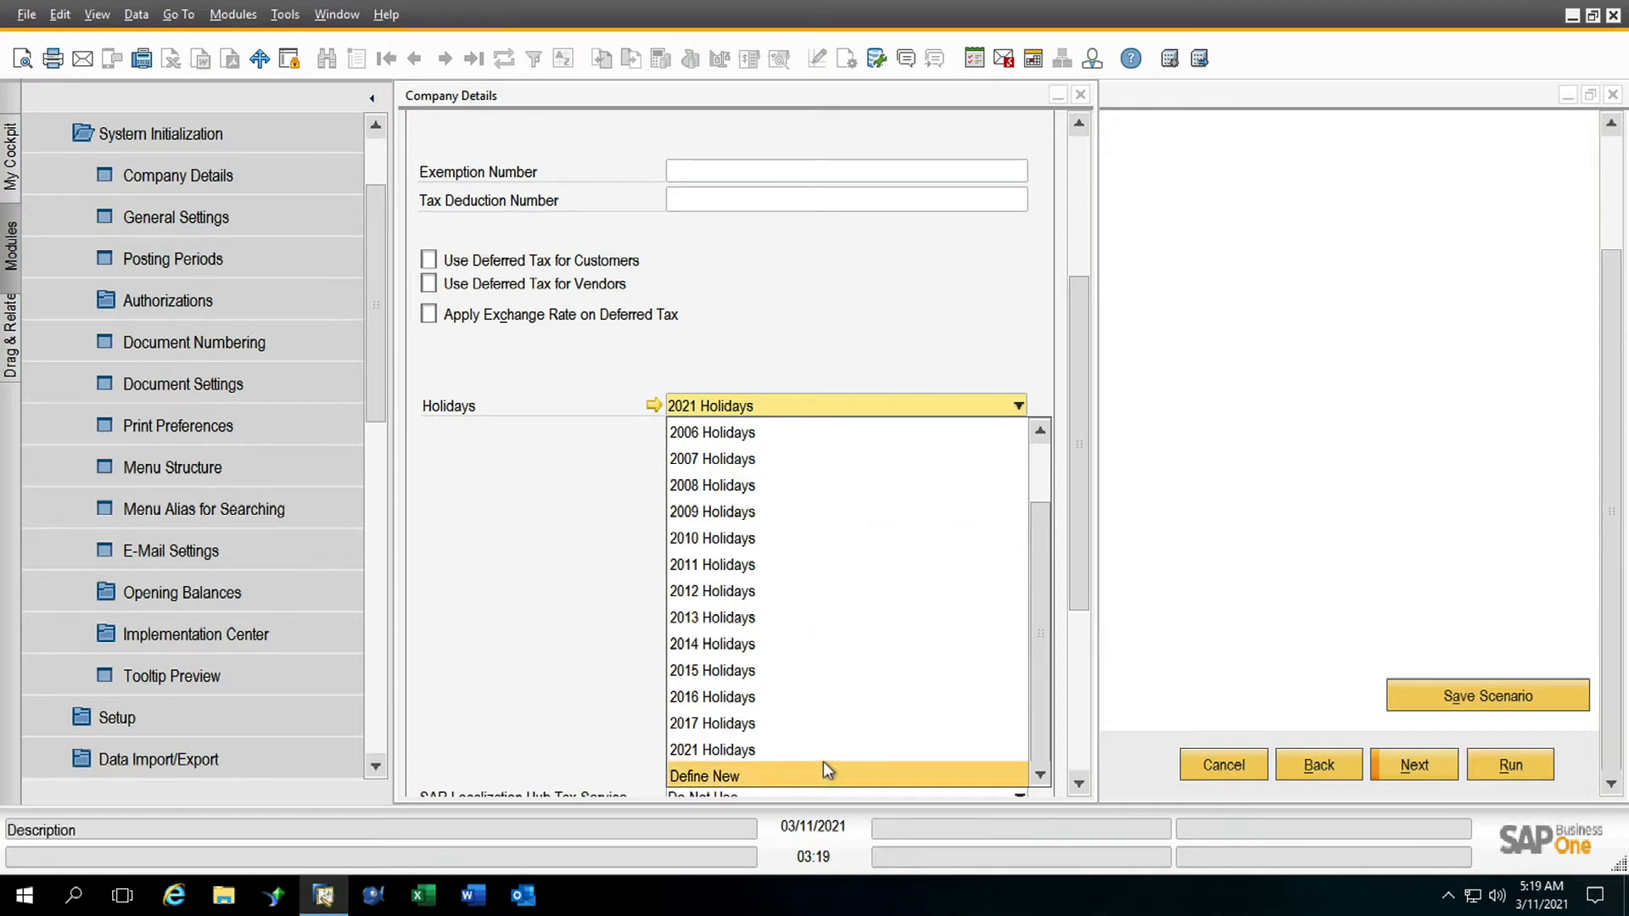
click(620, 543)
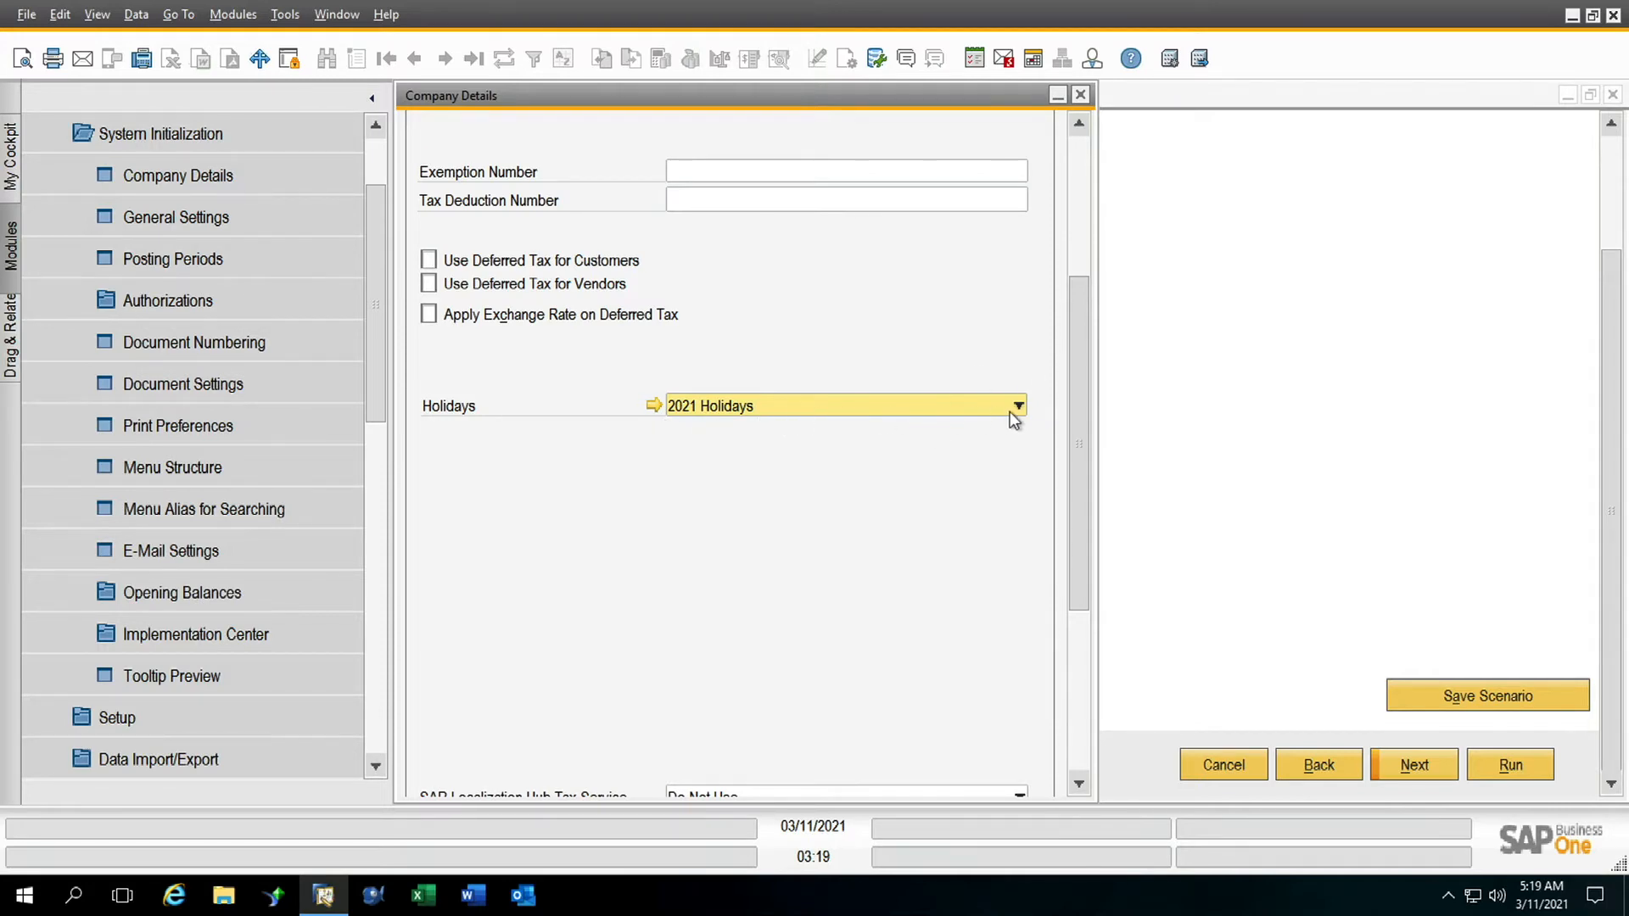
Open the 2021 Holidays calendar and show the month of 01/01/2021 in an enlarged Calendar window beside it
click(654, 406)
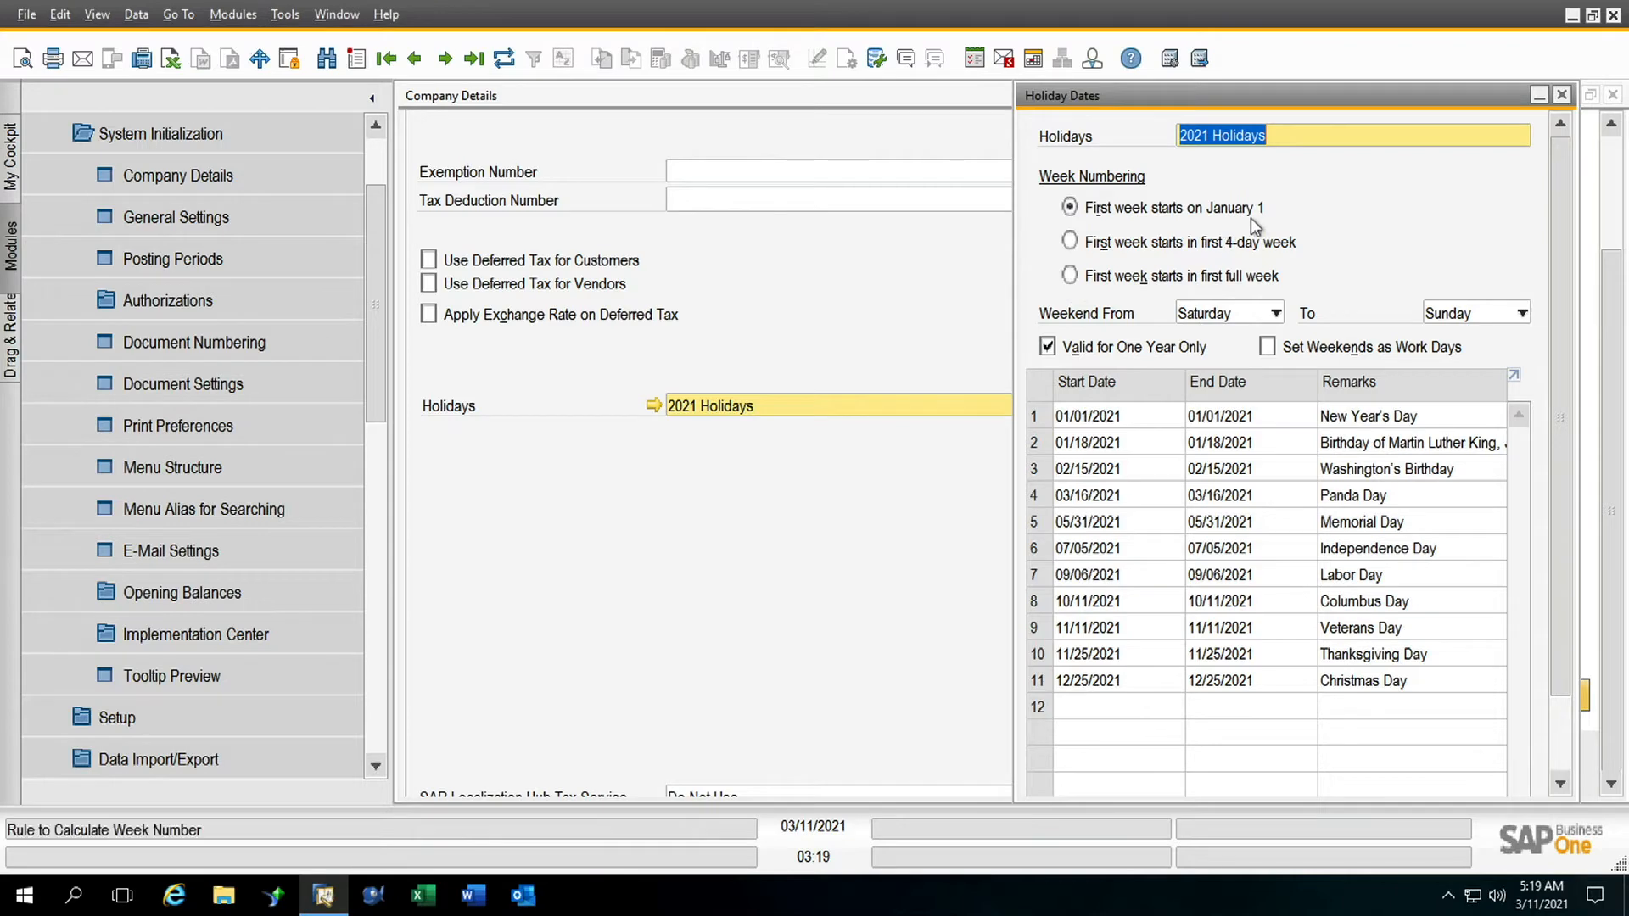
click(1032, 56)
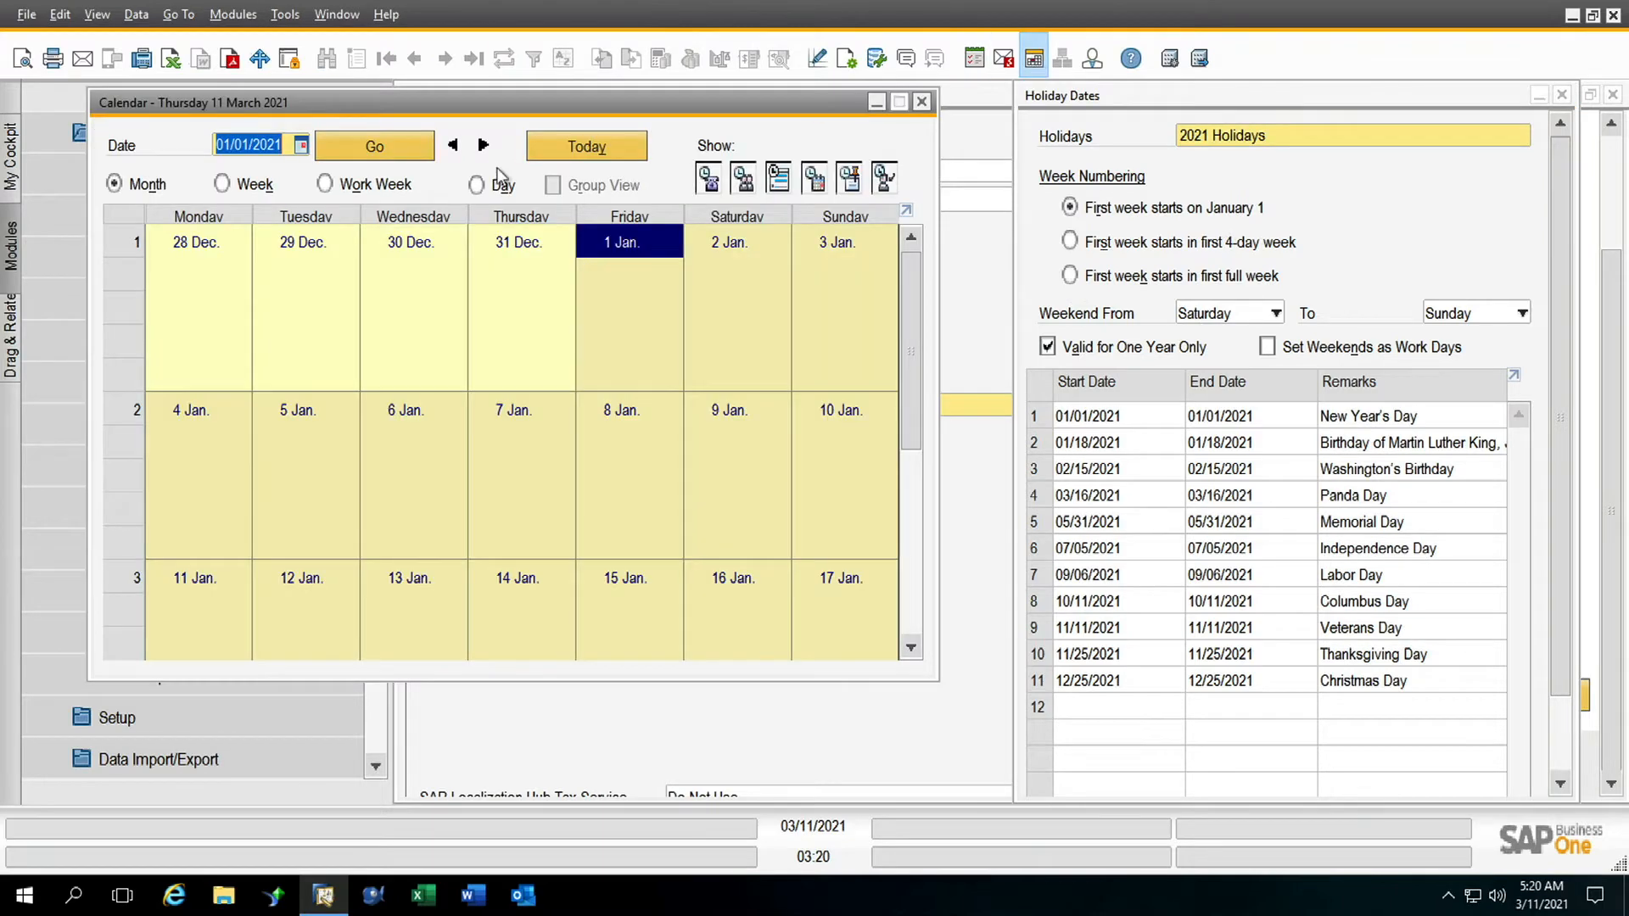
click(392, 147)
click(389, 148)
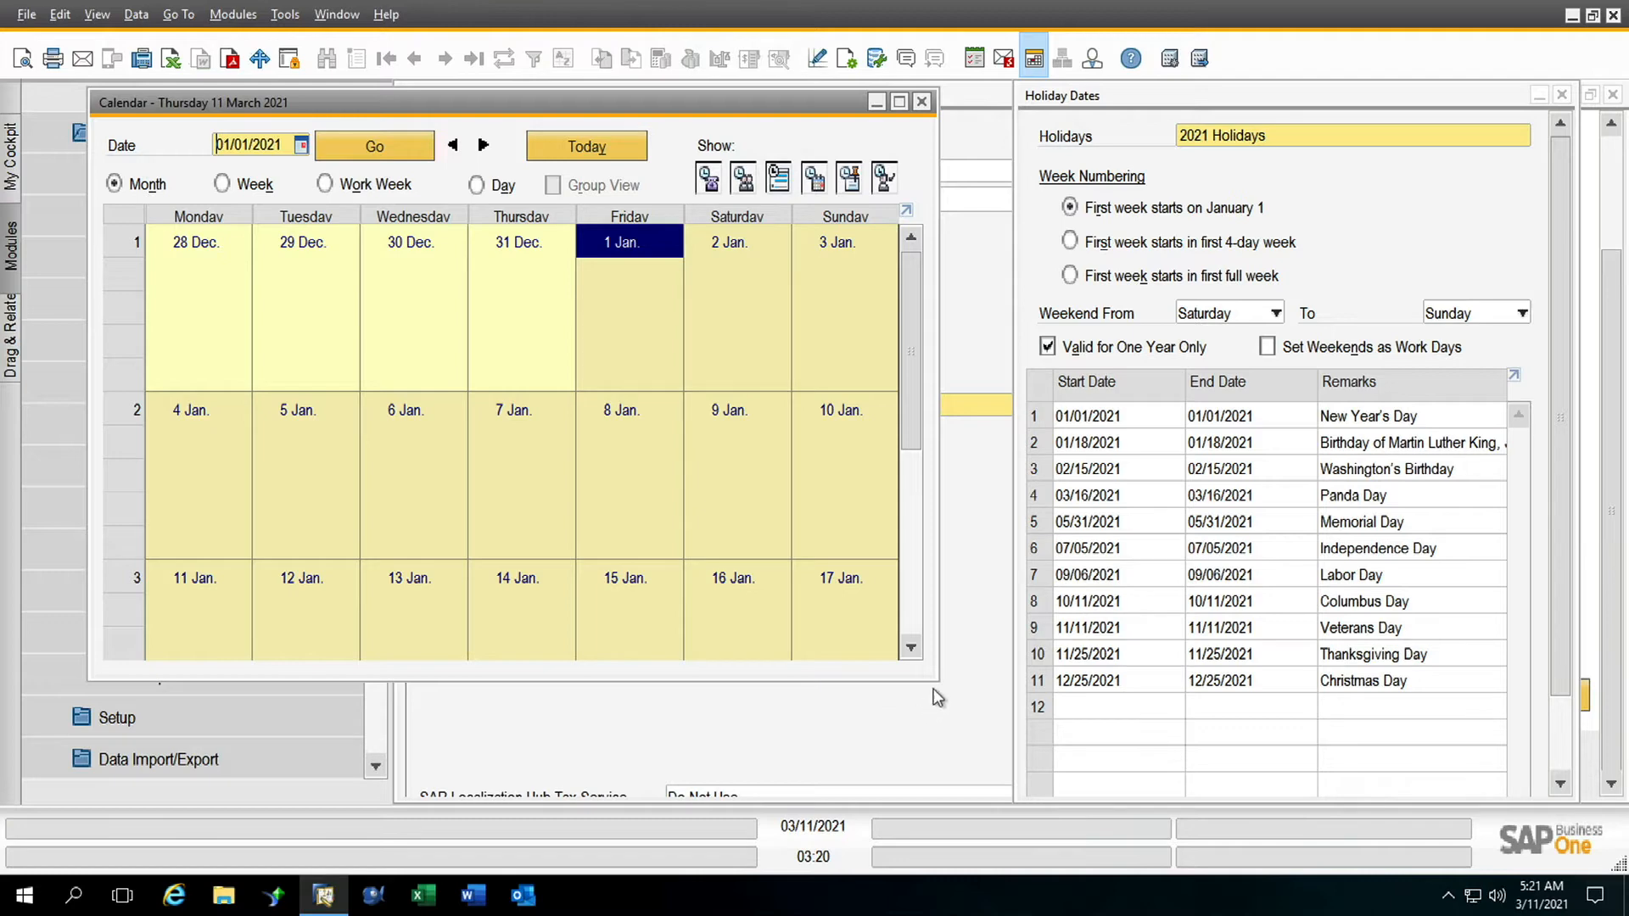
drag(937, 678, 992, 811)
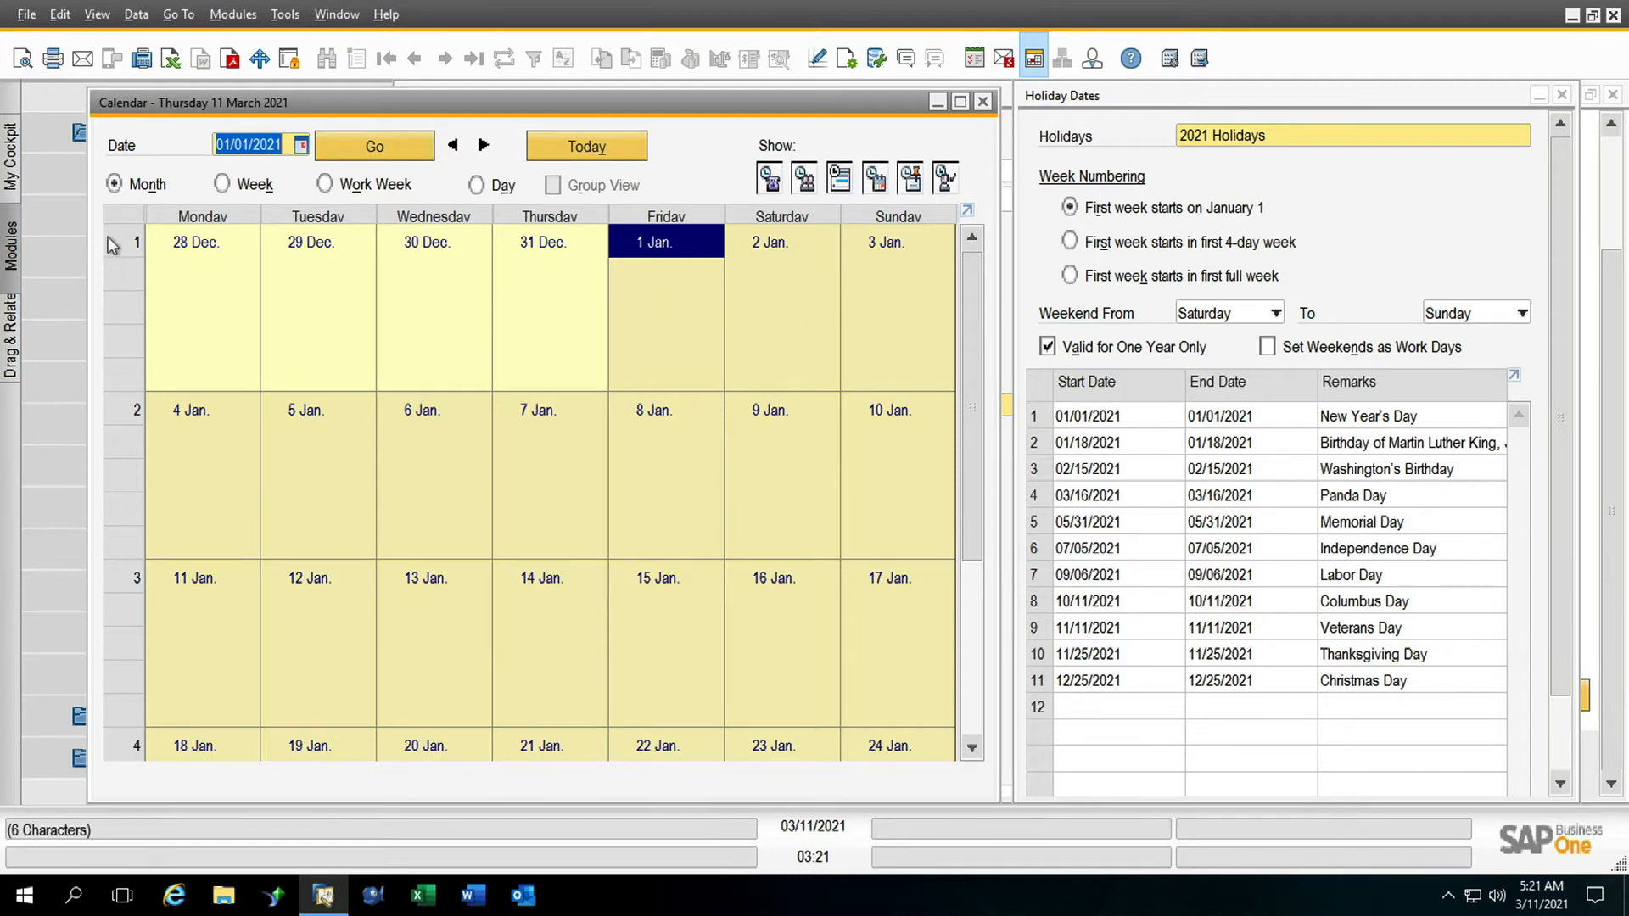
Set the 2021 Holidays to start week numbering in the first full week and the weekend on Friday, and save the changes
click(1070, 242)
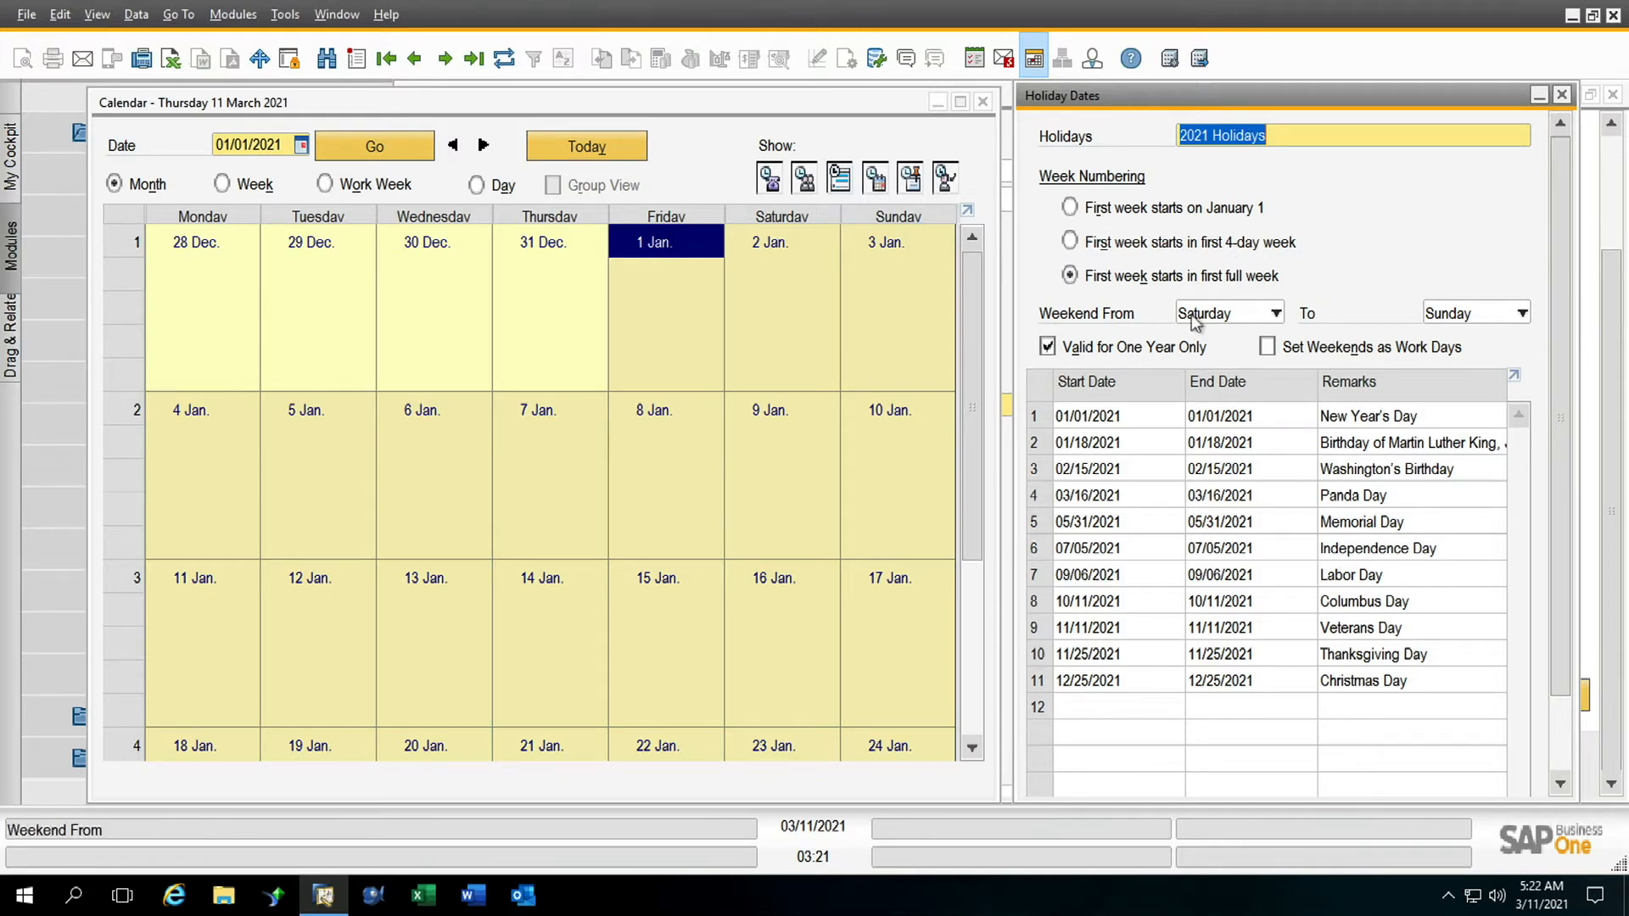
click(1276, 314)
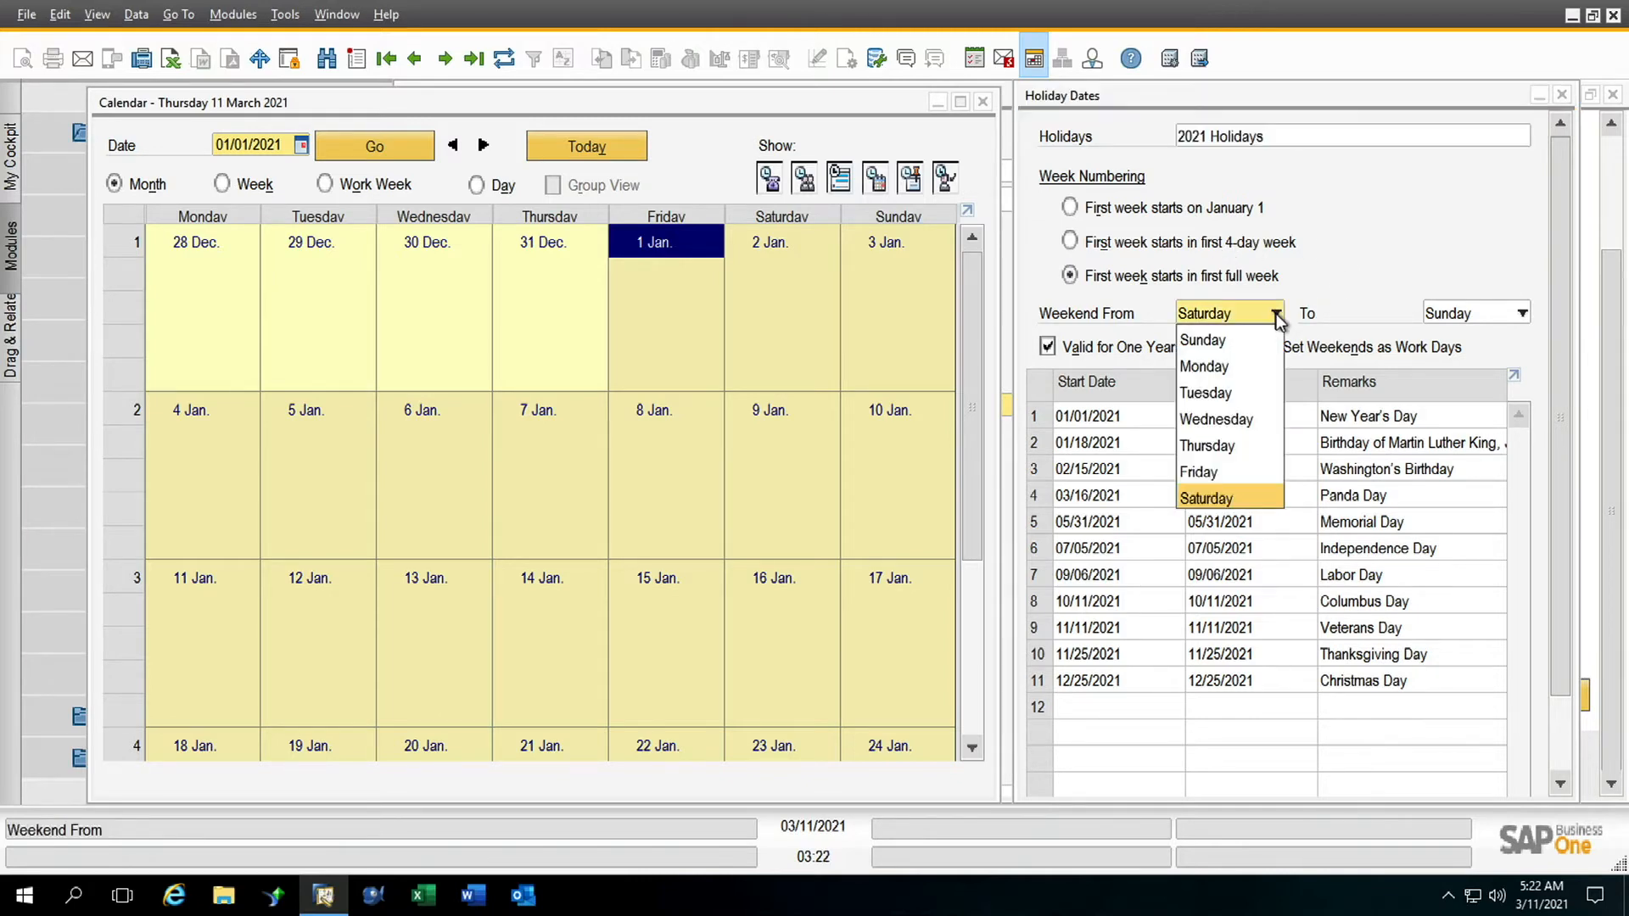
click(1222, 475)
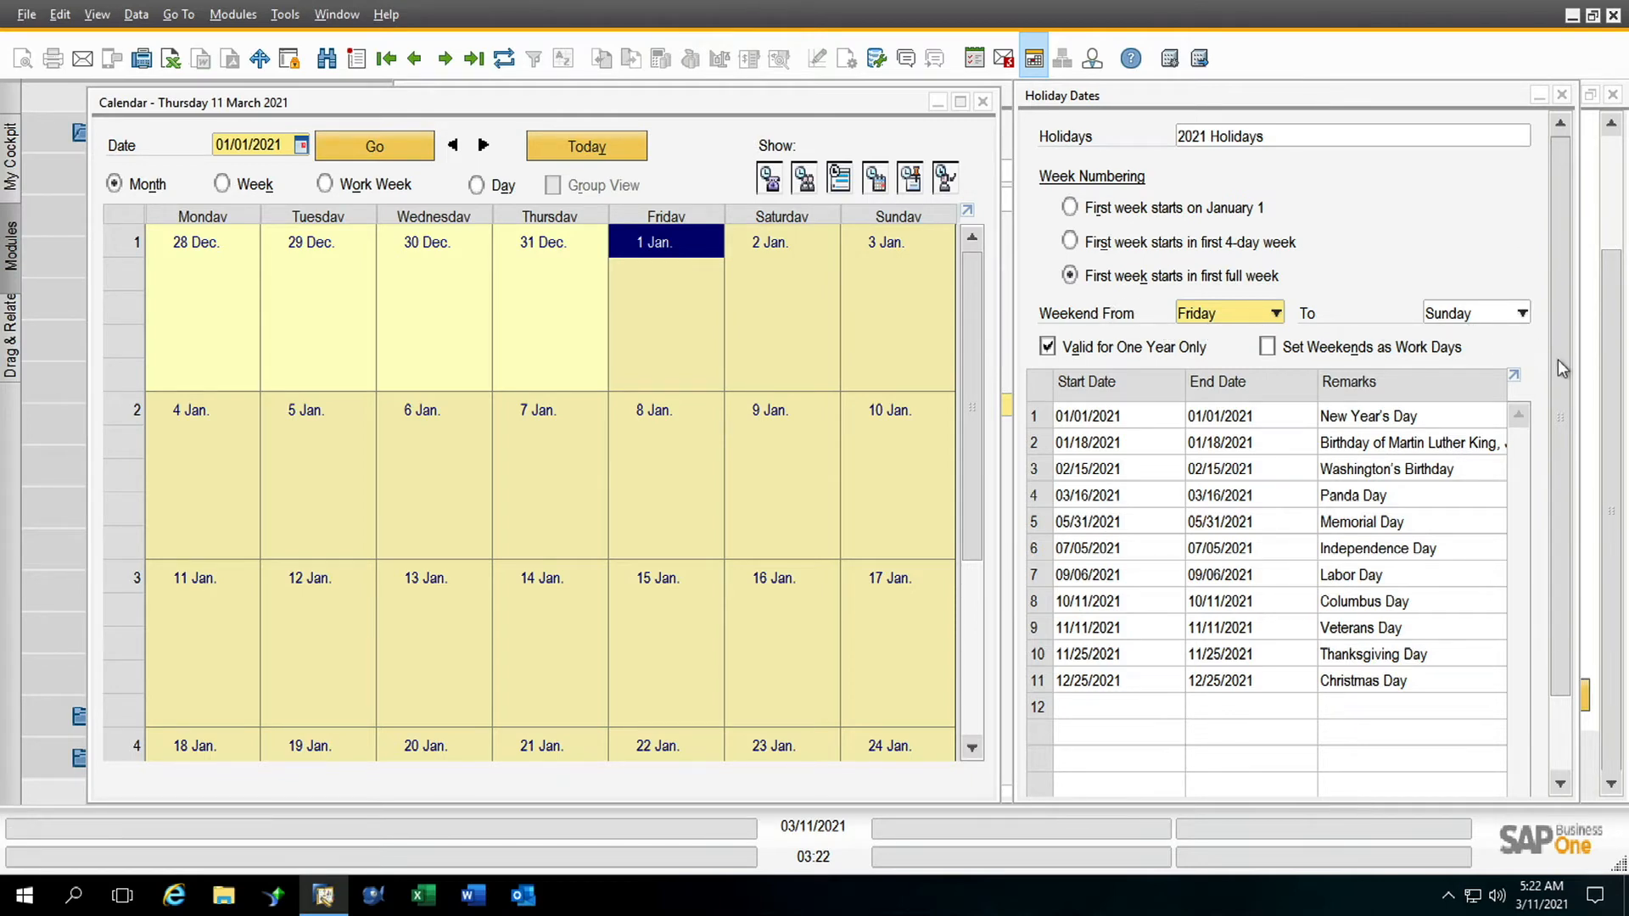
scroll(1561, 363, down, 3)
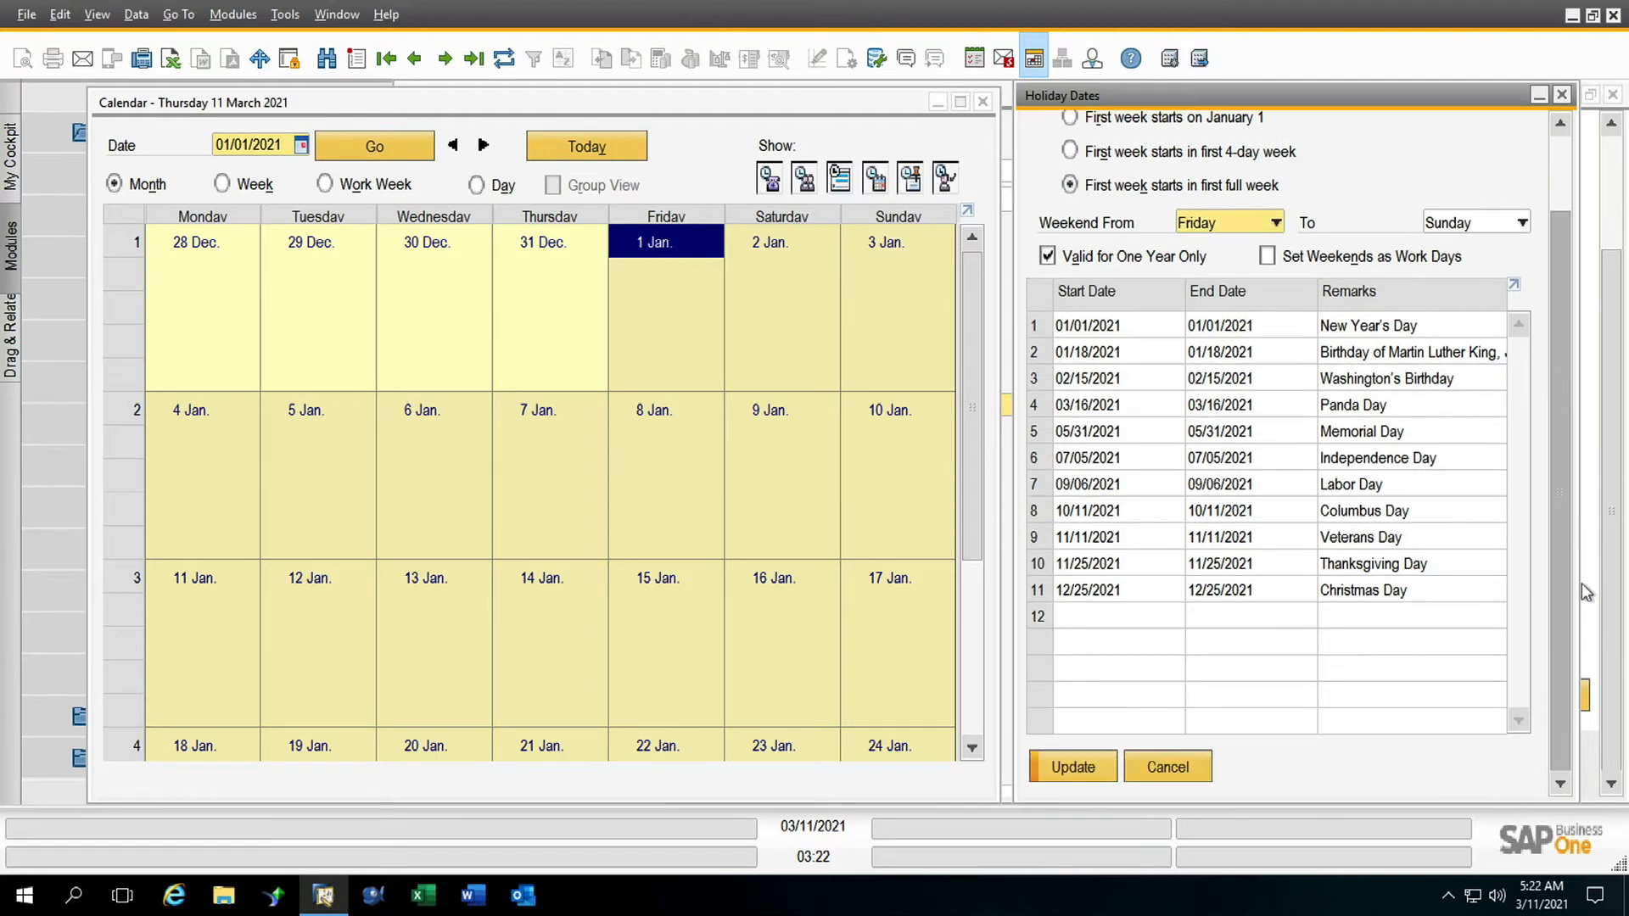
click(1047, 767)
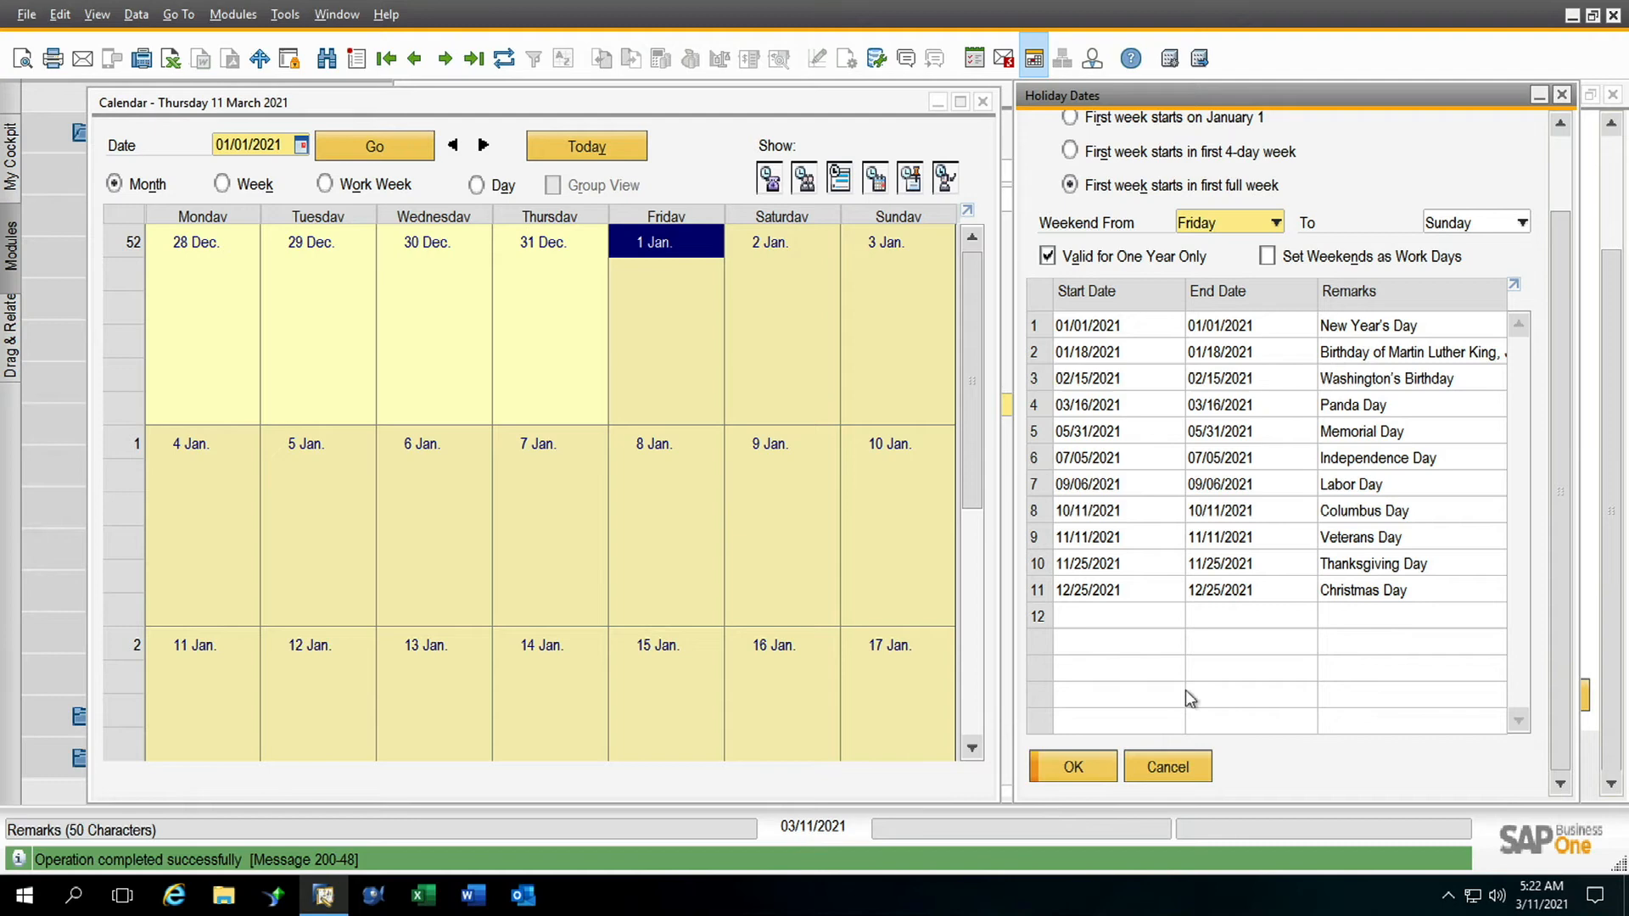
click(1073, 757)
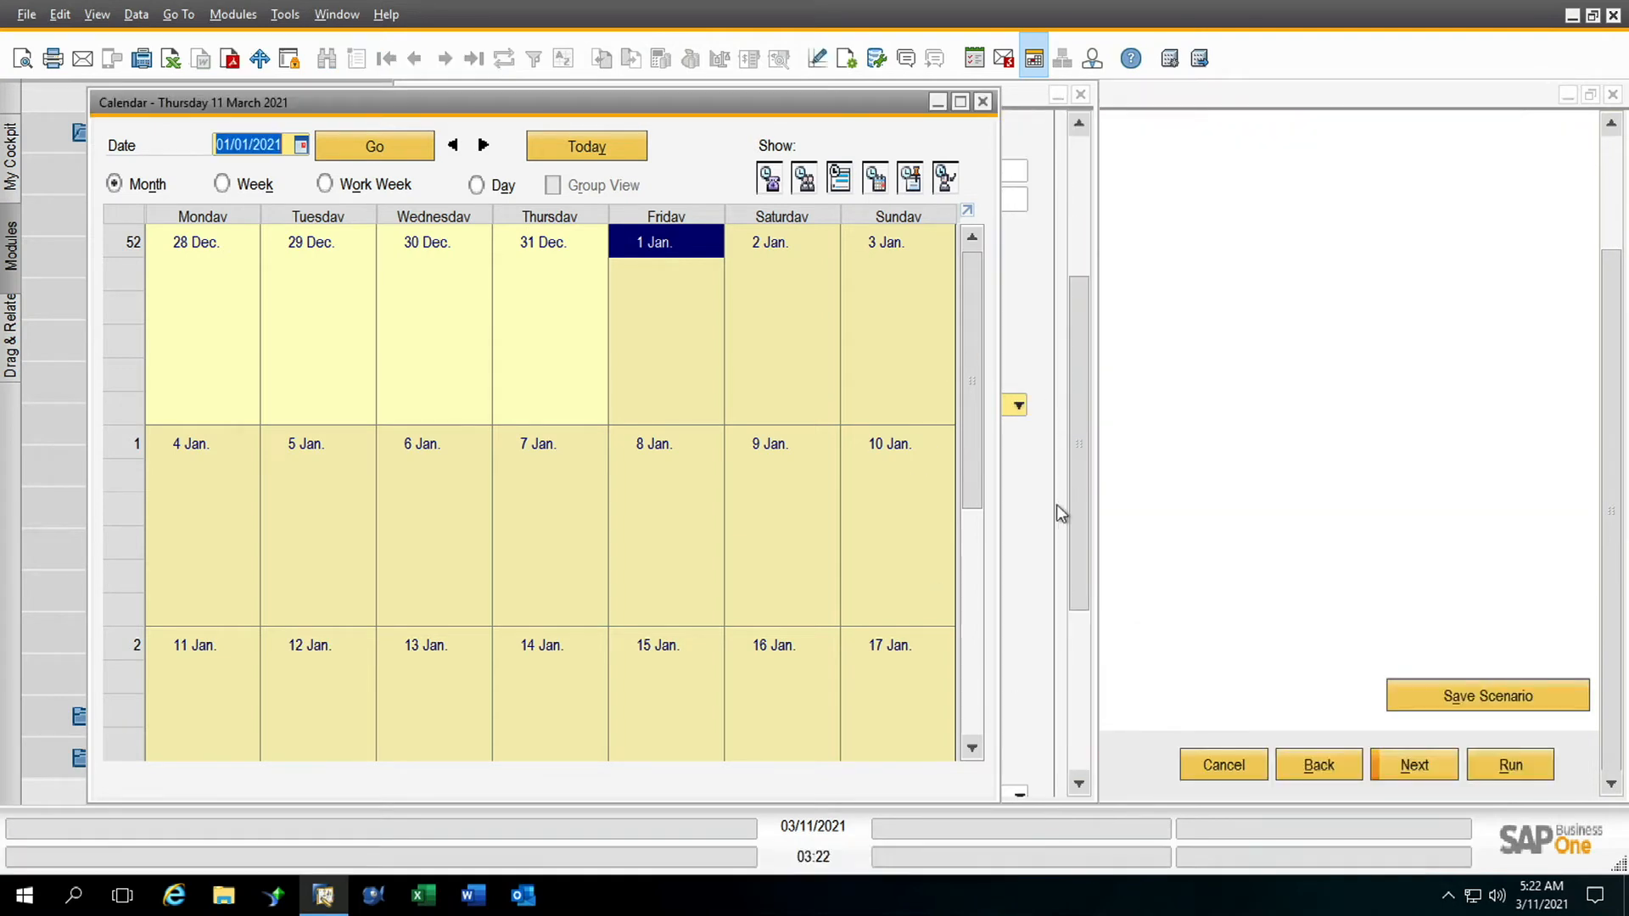
Return to the company details and reopen the holiday dates of 2021 Holidays
click(1055, 515)
scroll(1079, 552, down, 1)
drag(1078, 560, 1075, 726)
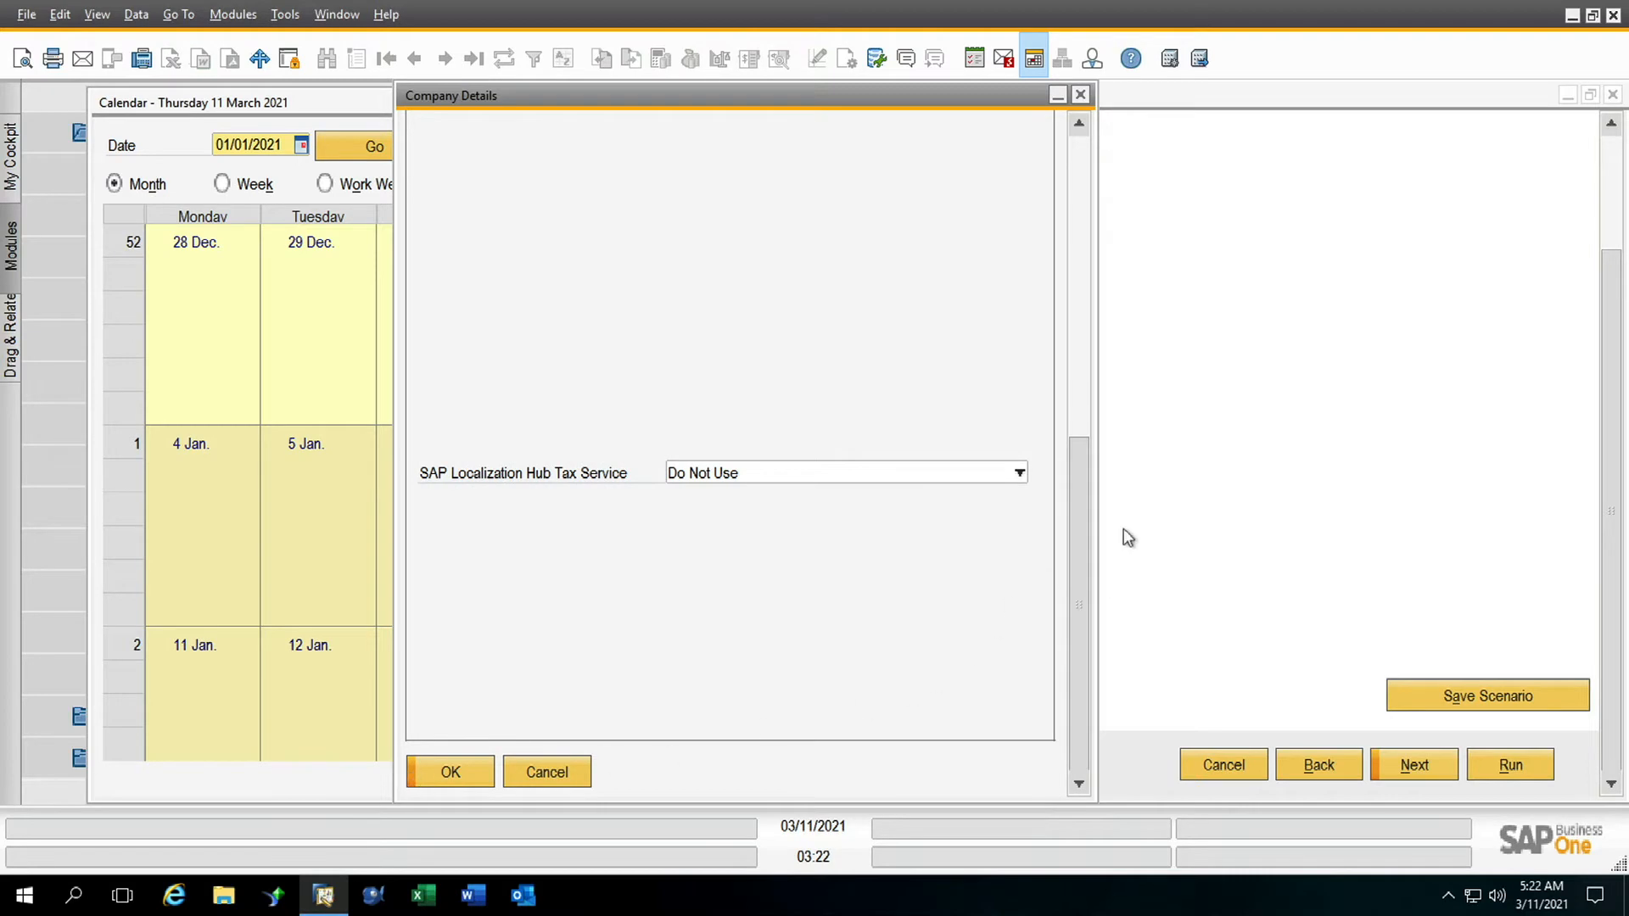
drag(1086, 507, 1087, 297)
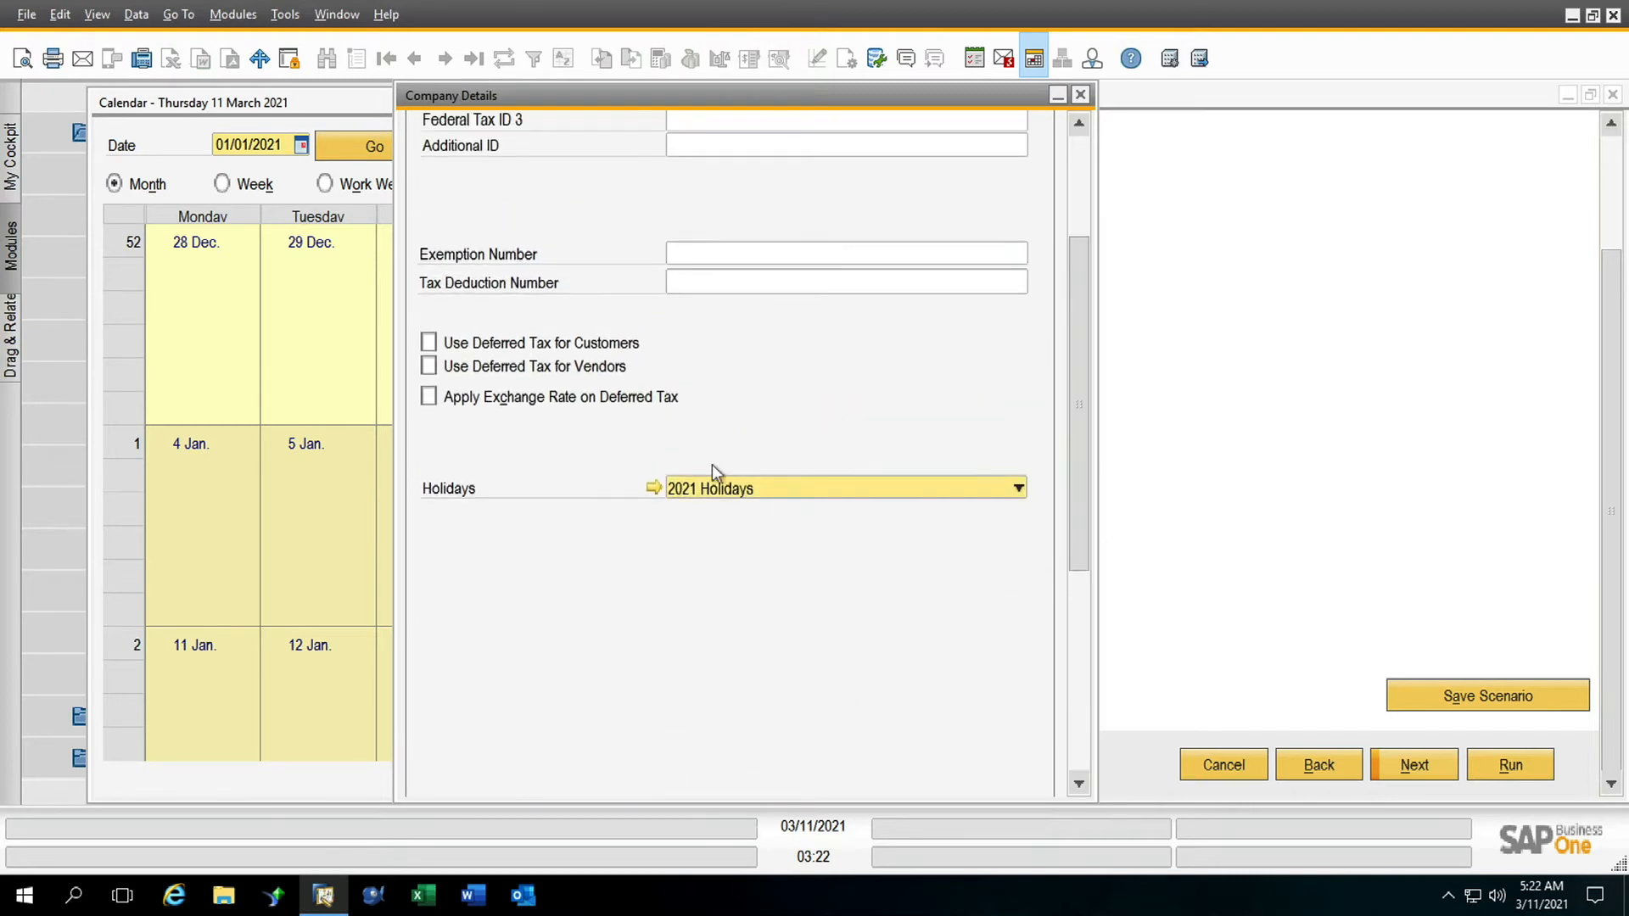
click(654, 489)
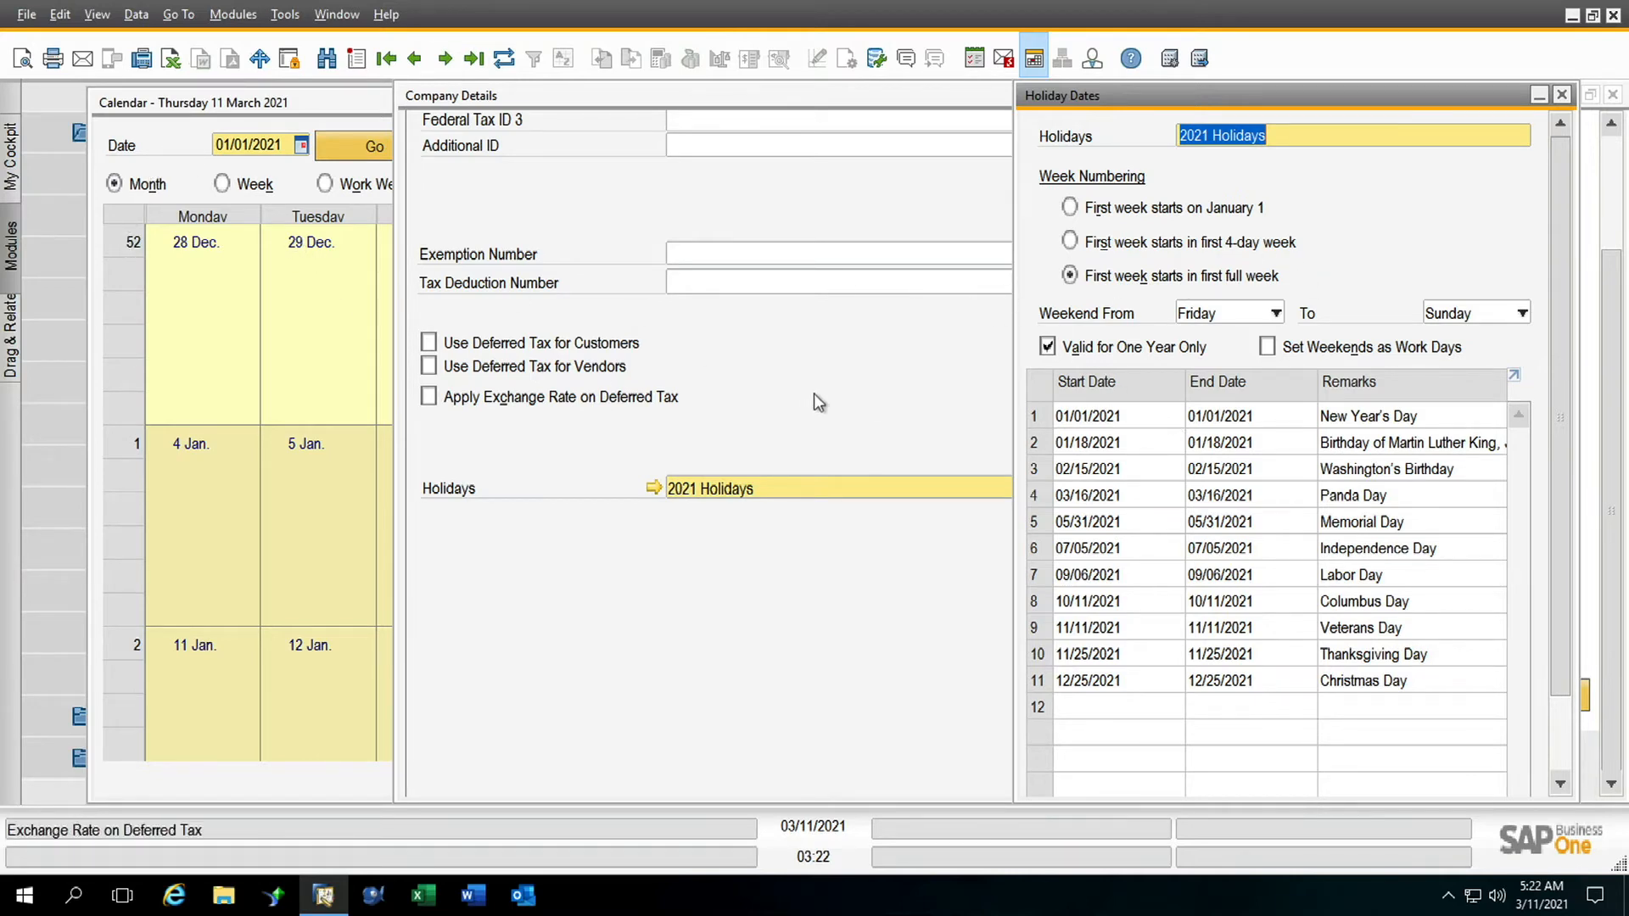
Examine the weekend and holiday shading for January 2021 in the date picker of New Year's Day's start date
click(1103, 415)
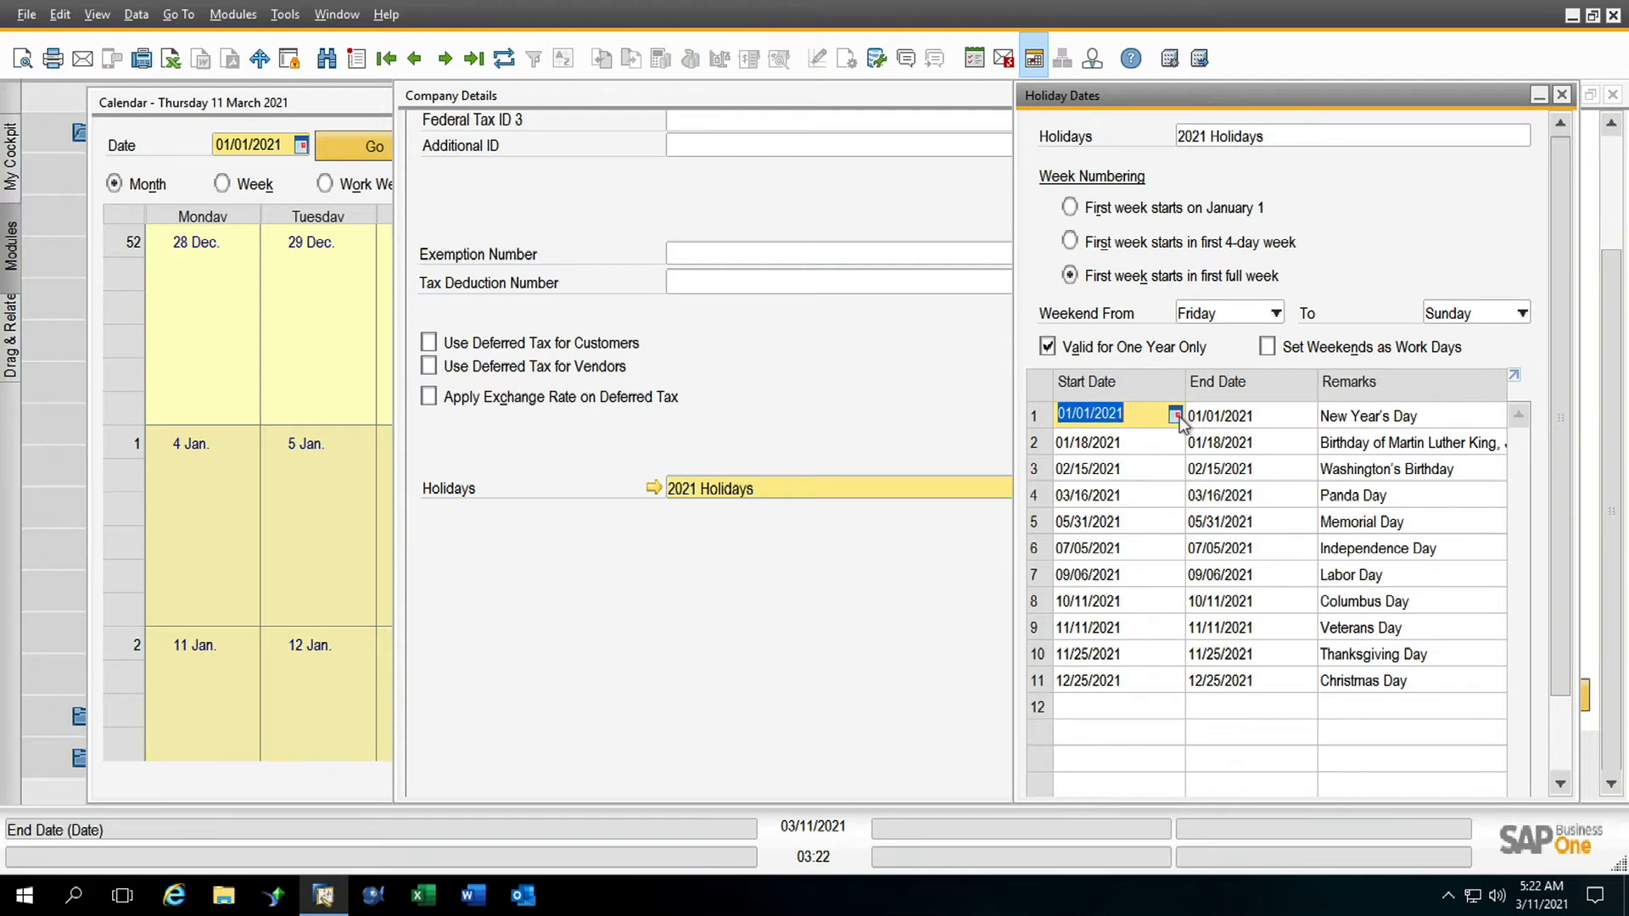
click(1175, 415)
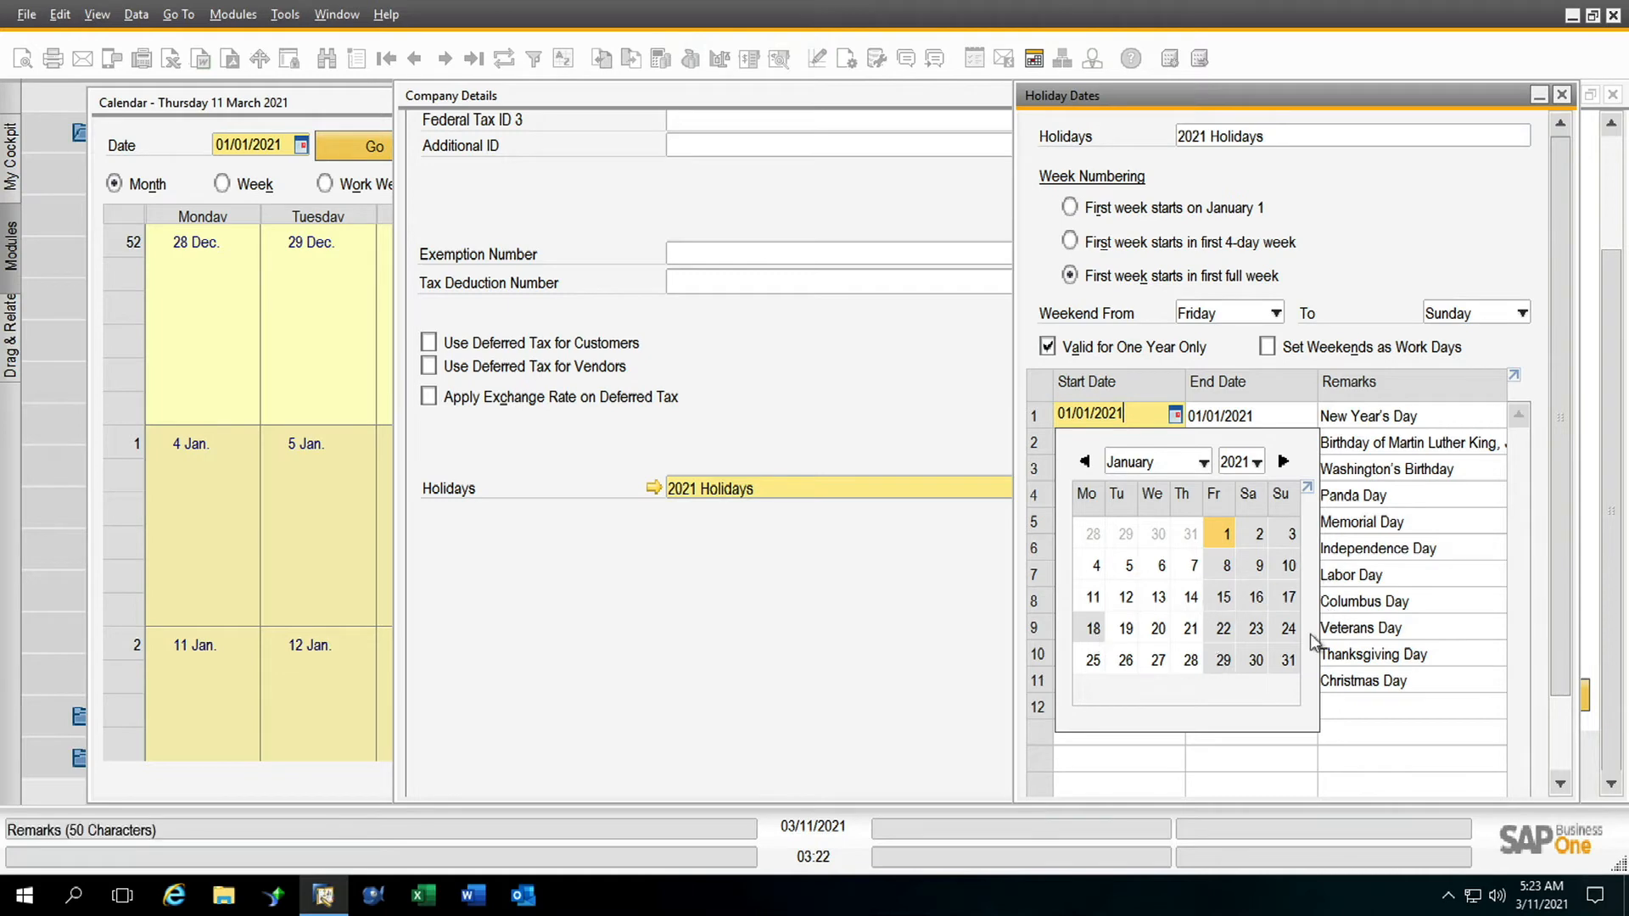
click(1371, 496)
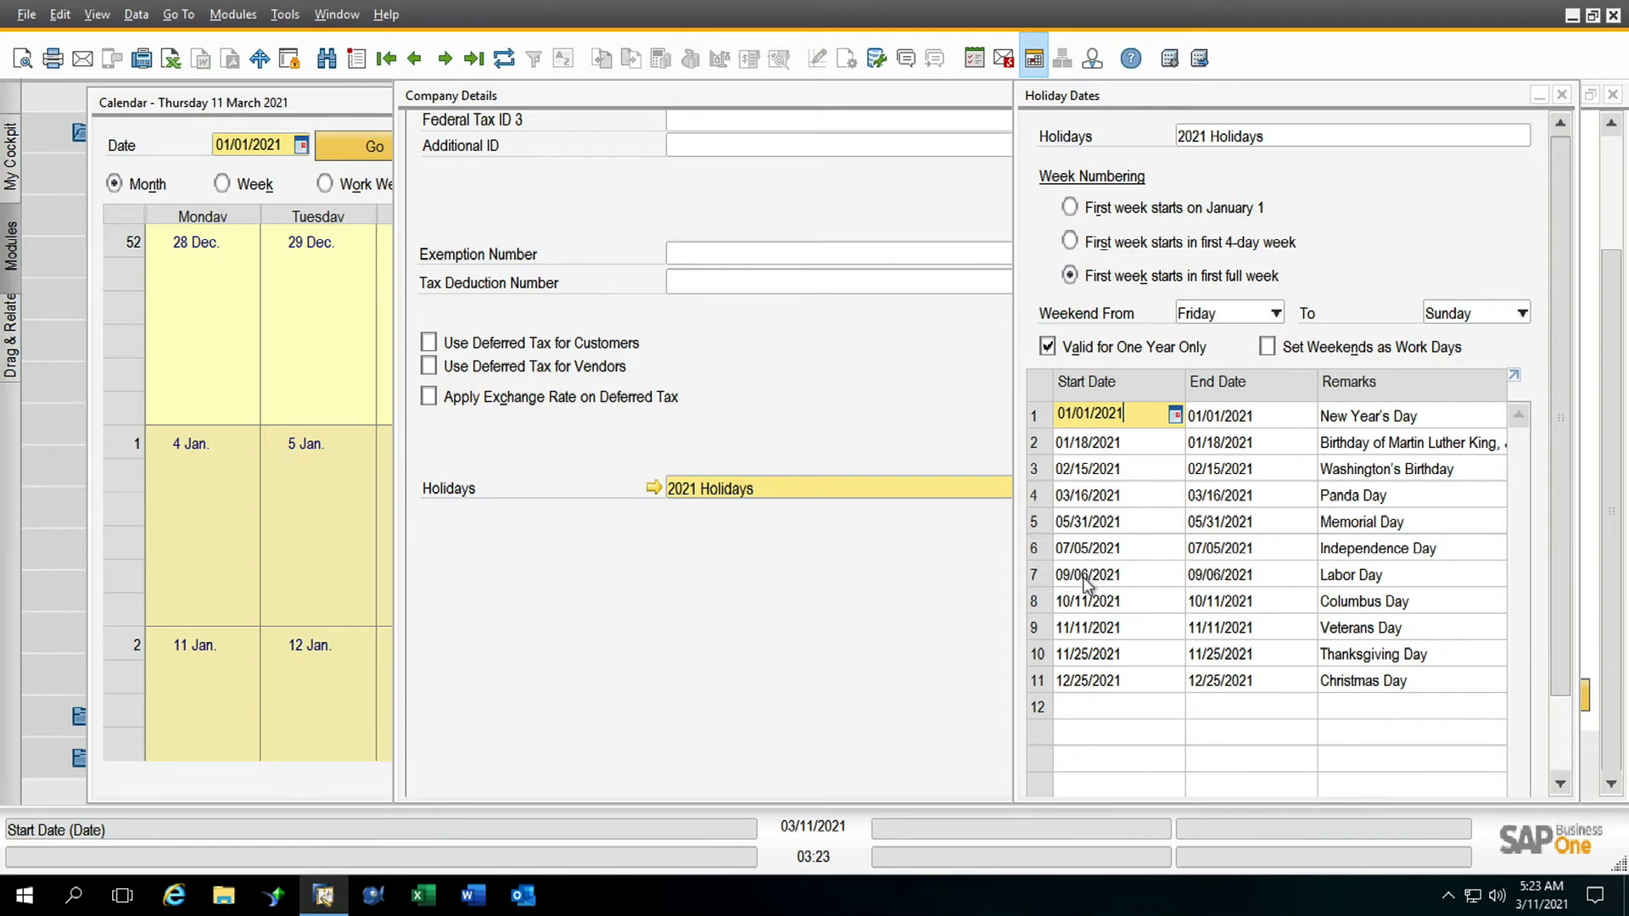
Try the 2021 Holidays without the Valid for One Year Only option and turn the option back on
click(1047, 347)
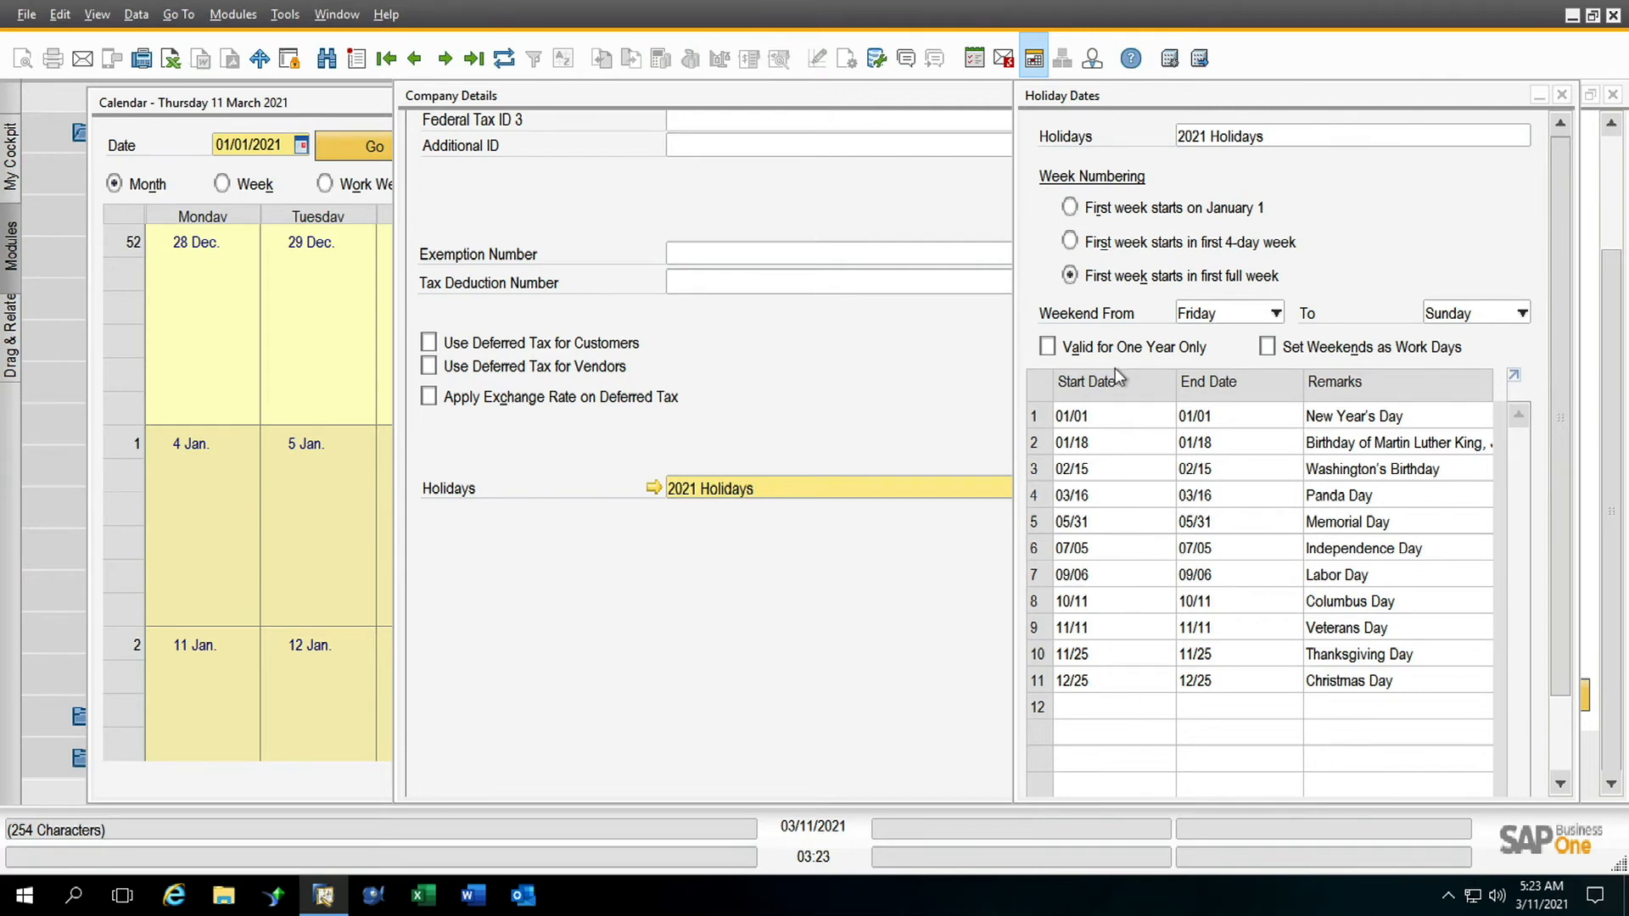
click(1047, 348)
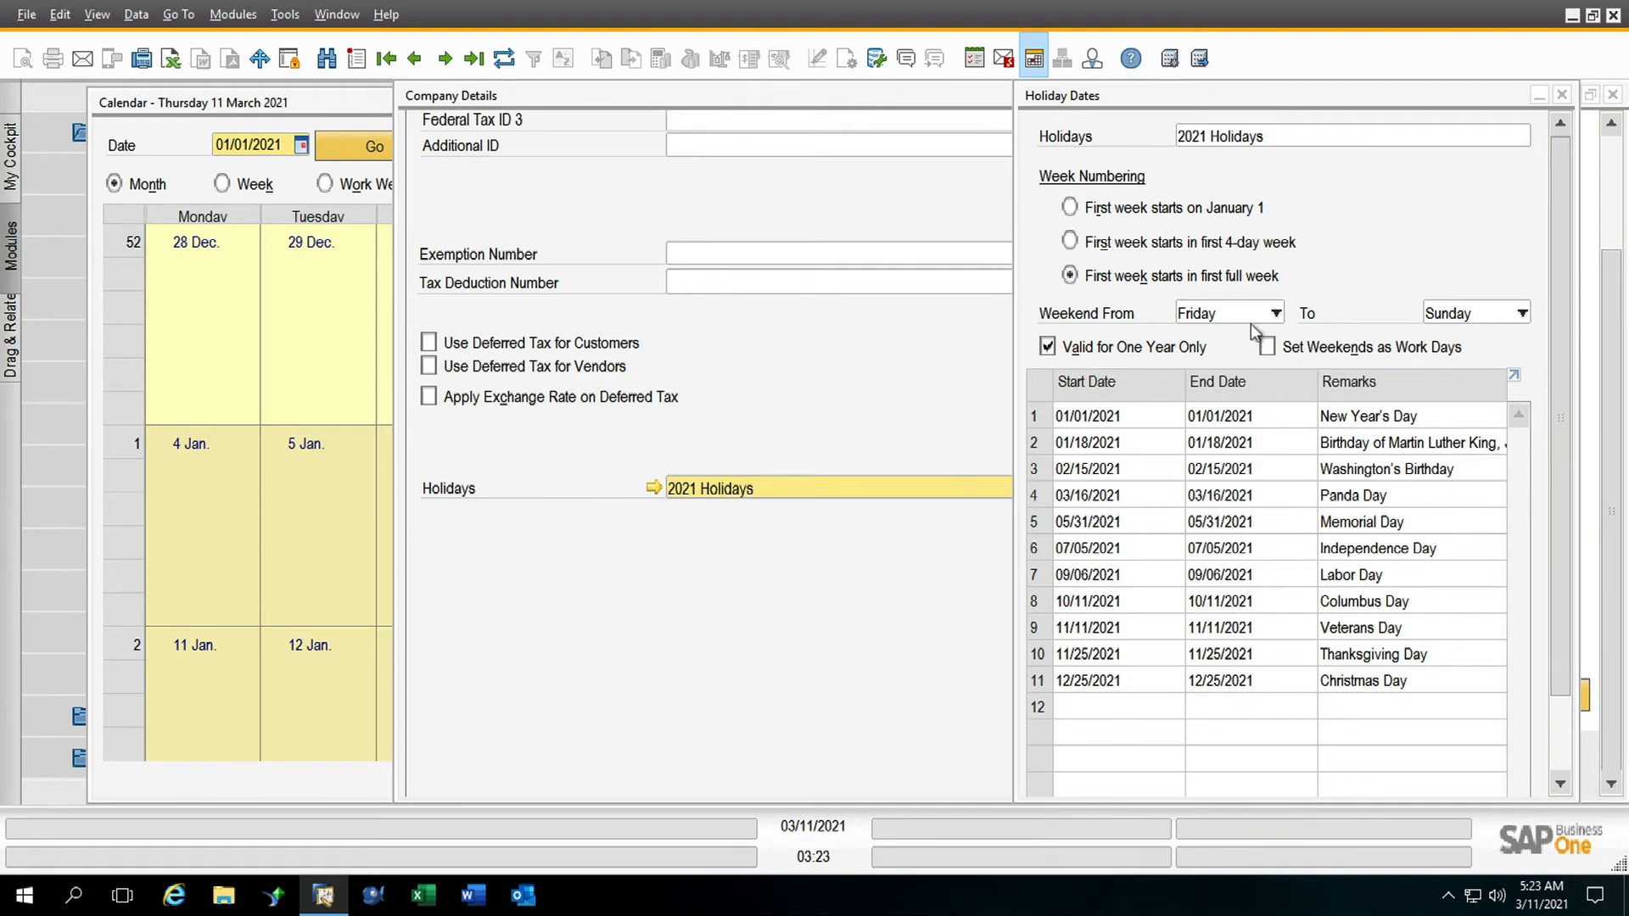
Check the weekends in New Year's Day's start date picker and enable Set Weekends as Work Days for the 2021 Holidays
click(1082, 416)
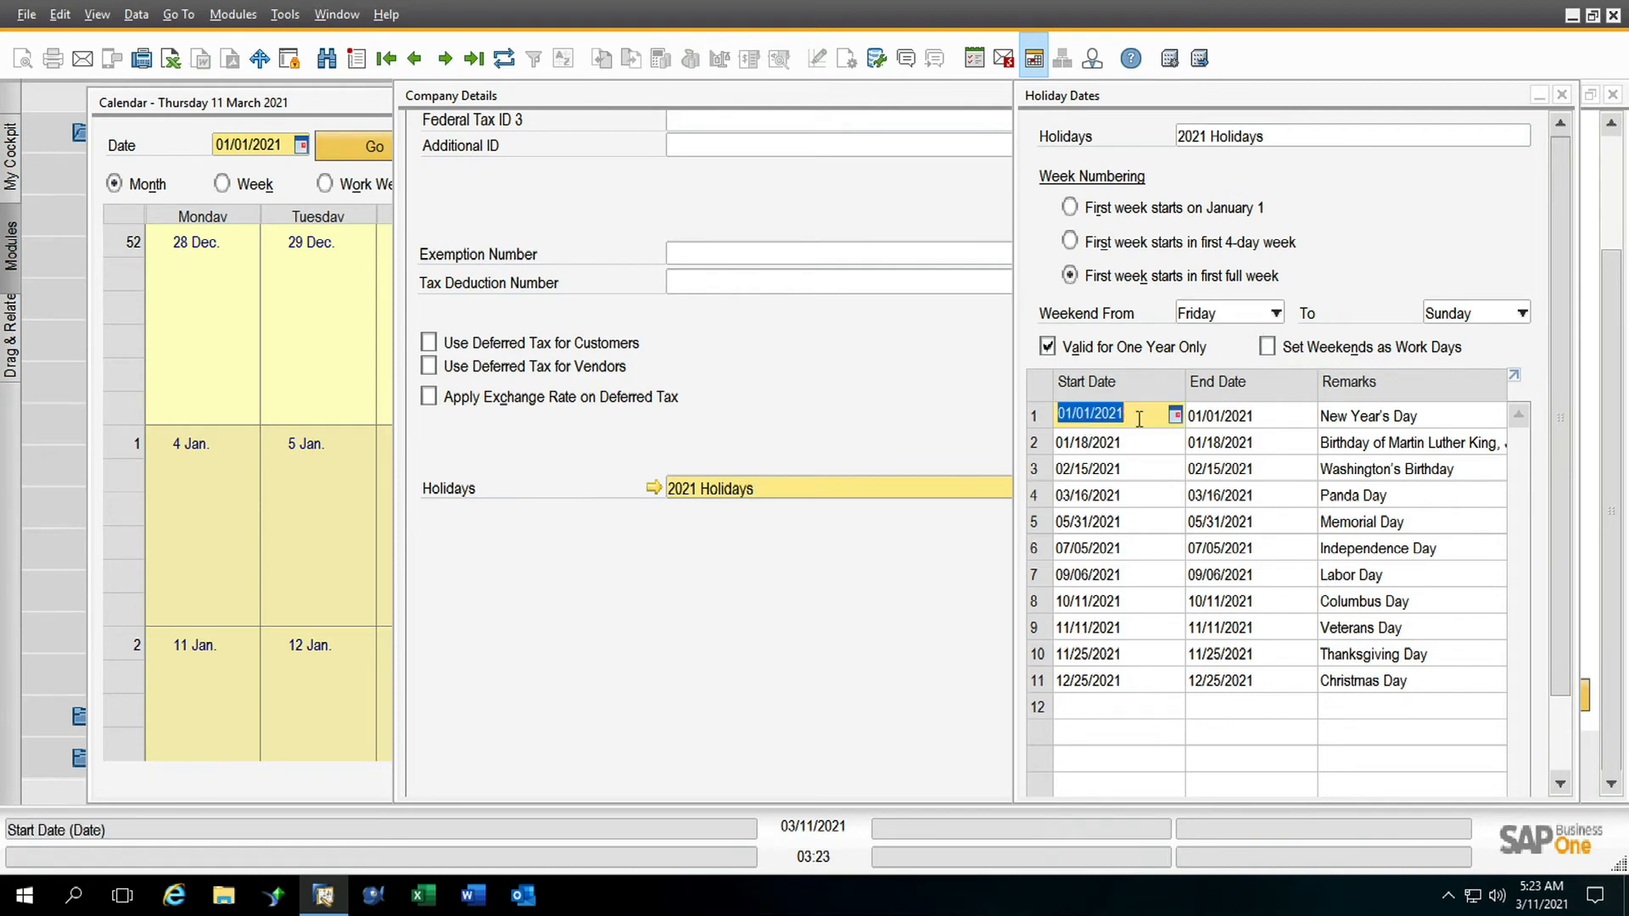
click(1175, 415)
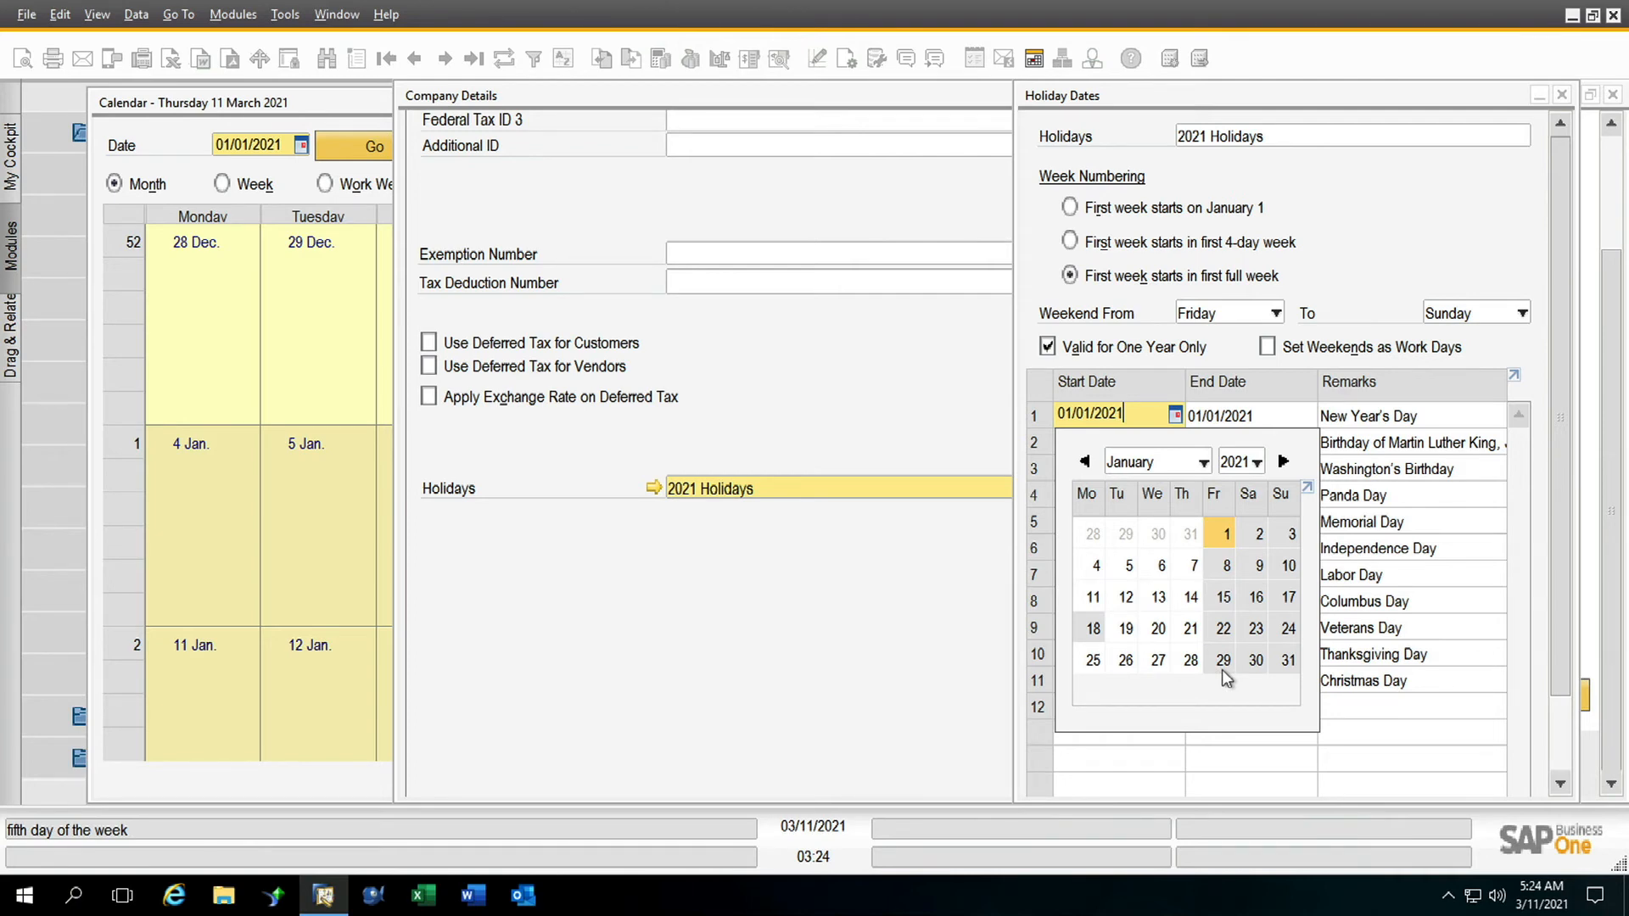
click(1267, 348)
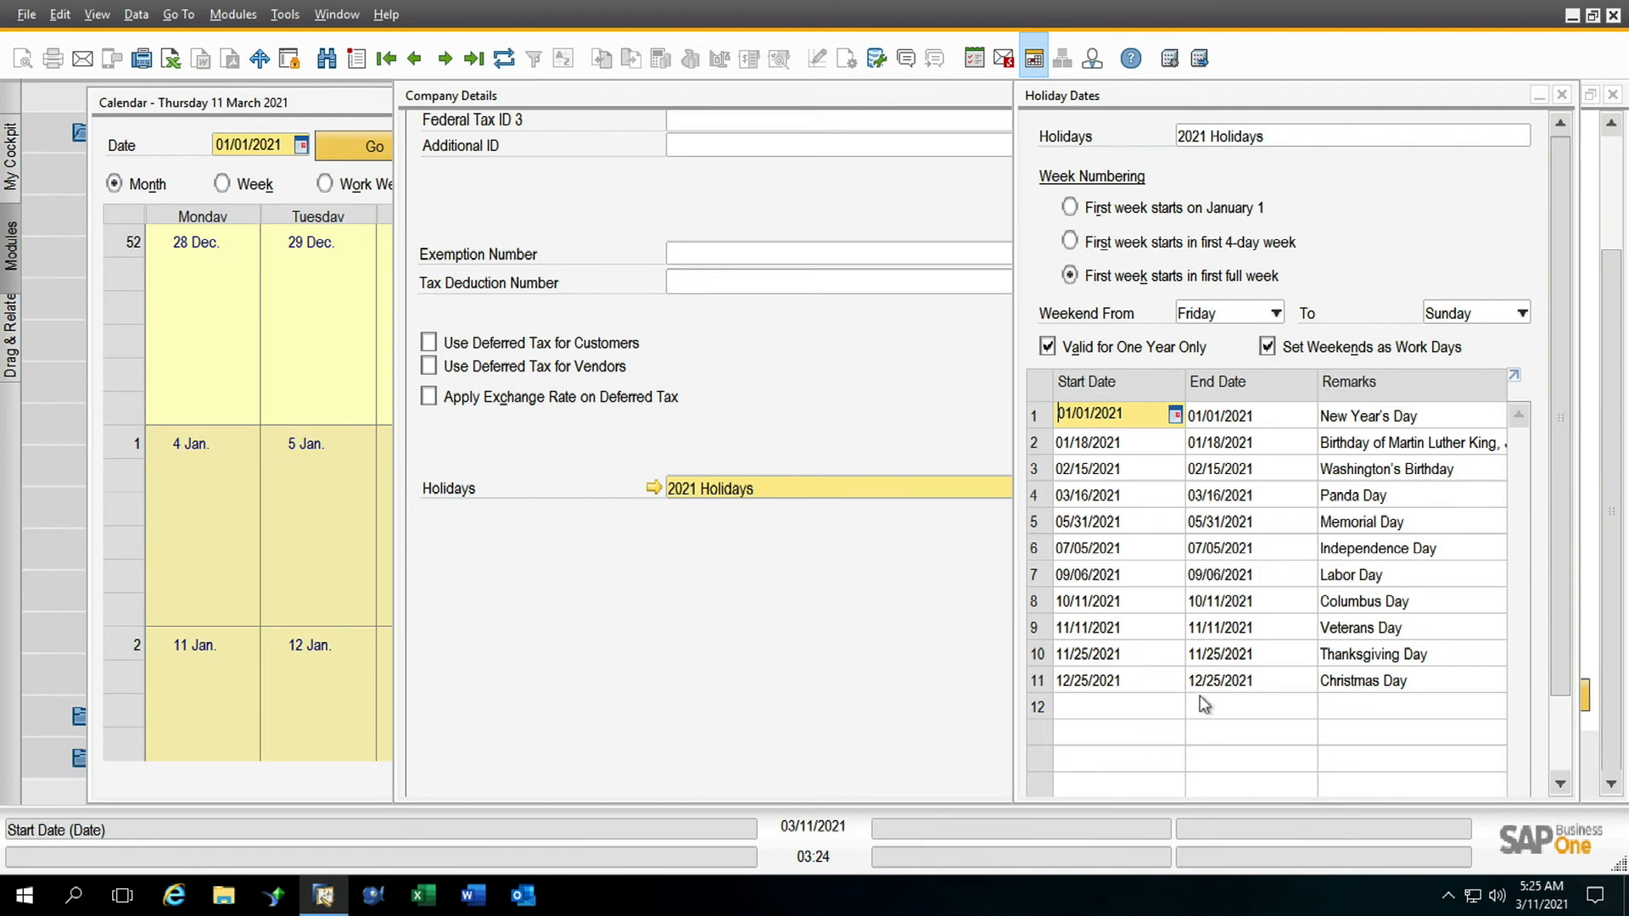
right_click(1126, 414)
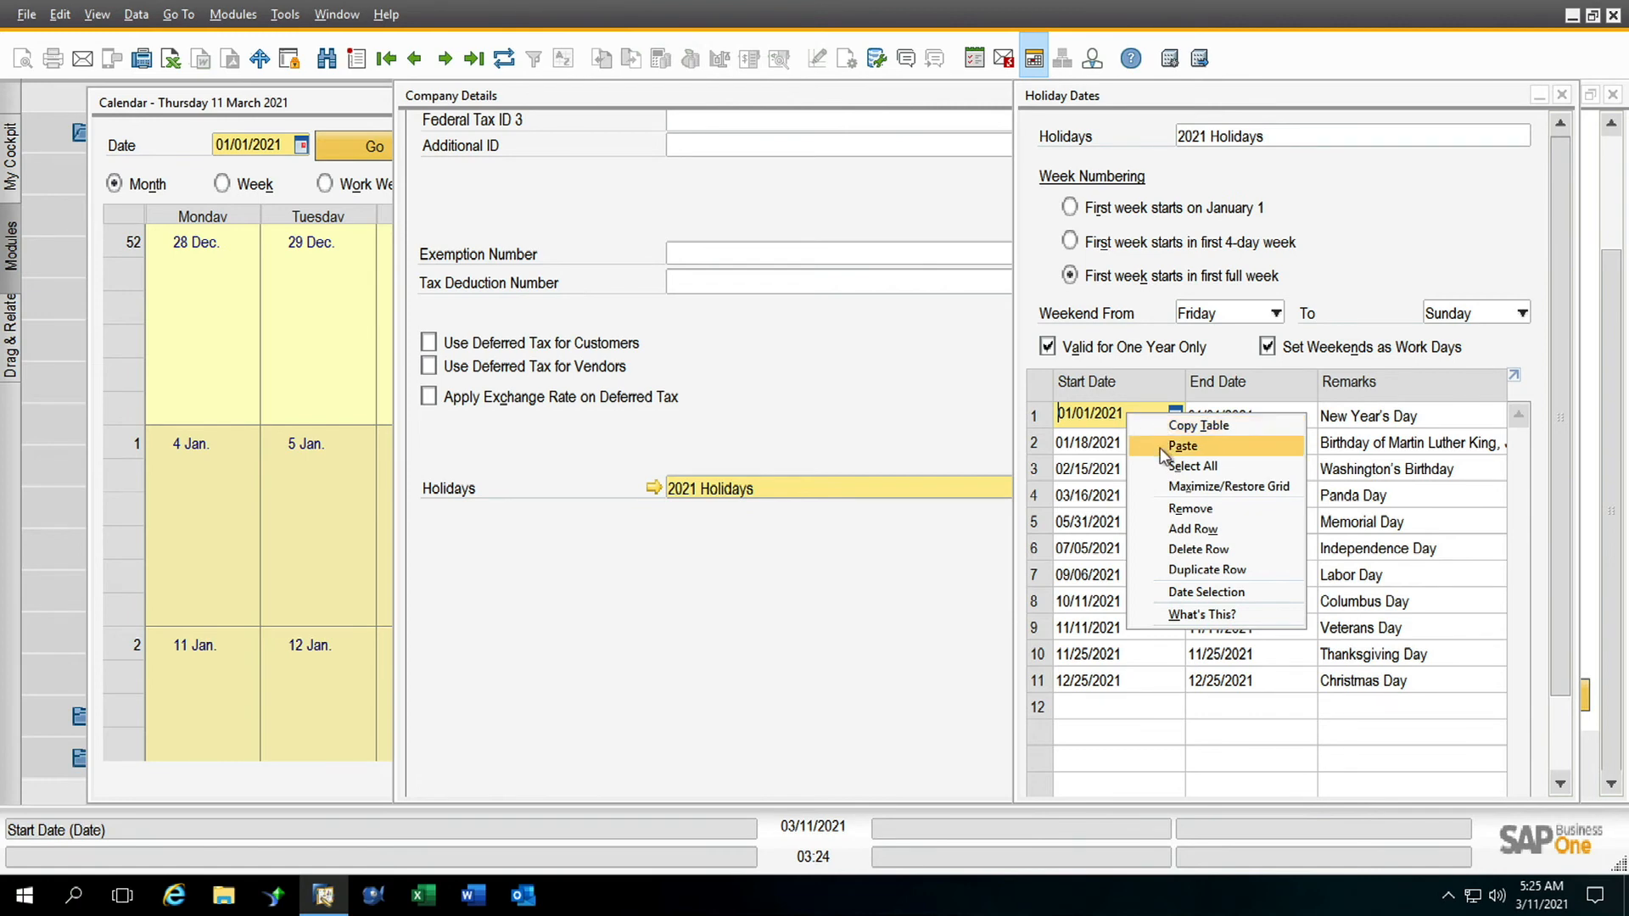
click(1146, 713)
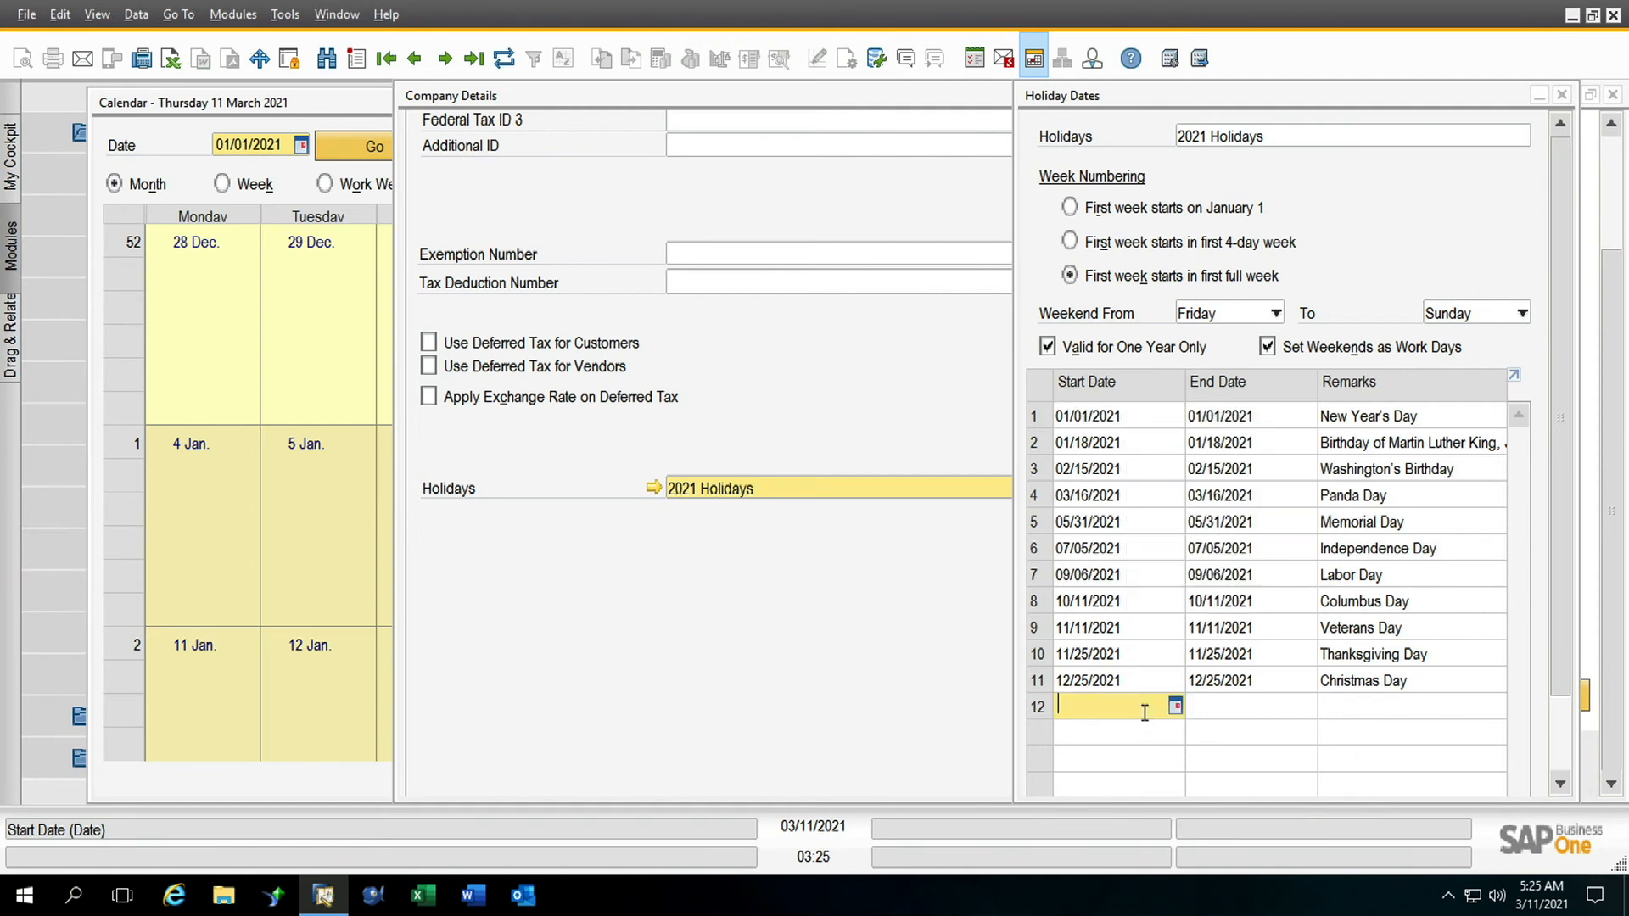
click(1097, 419)
click(1235, 417)
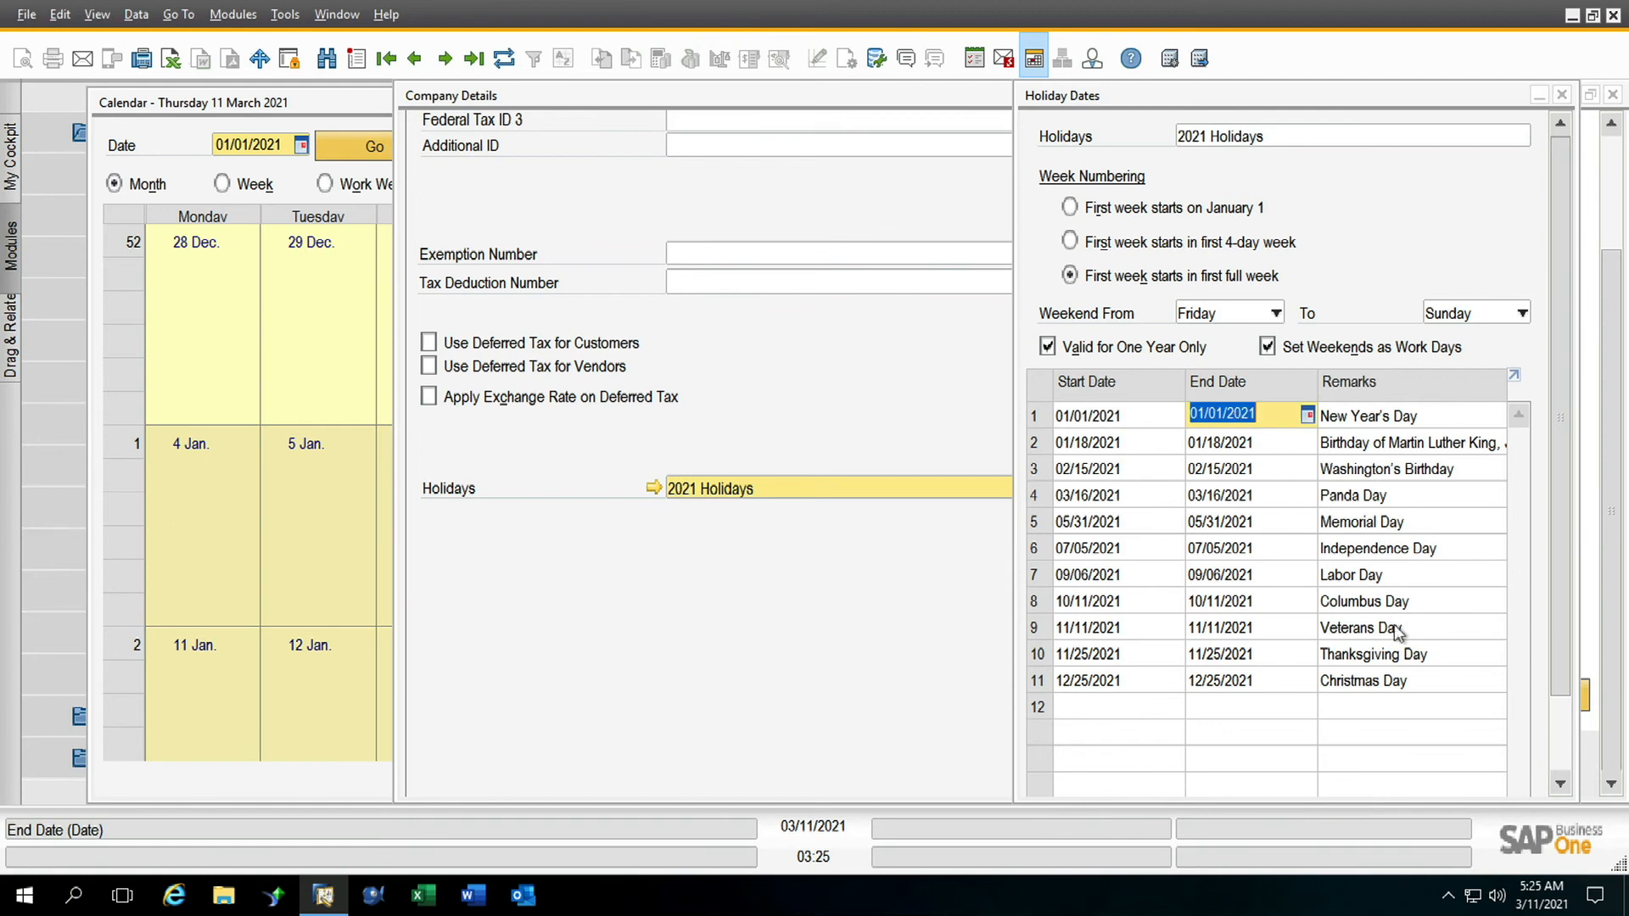
Set Christmas Day's end date to 12/31/2021, save the 2021 Holidays and close the holiday dates
click(1086, 680)
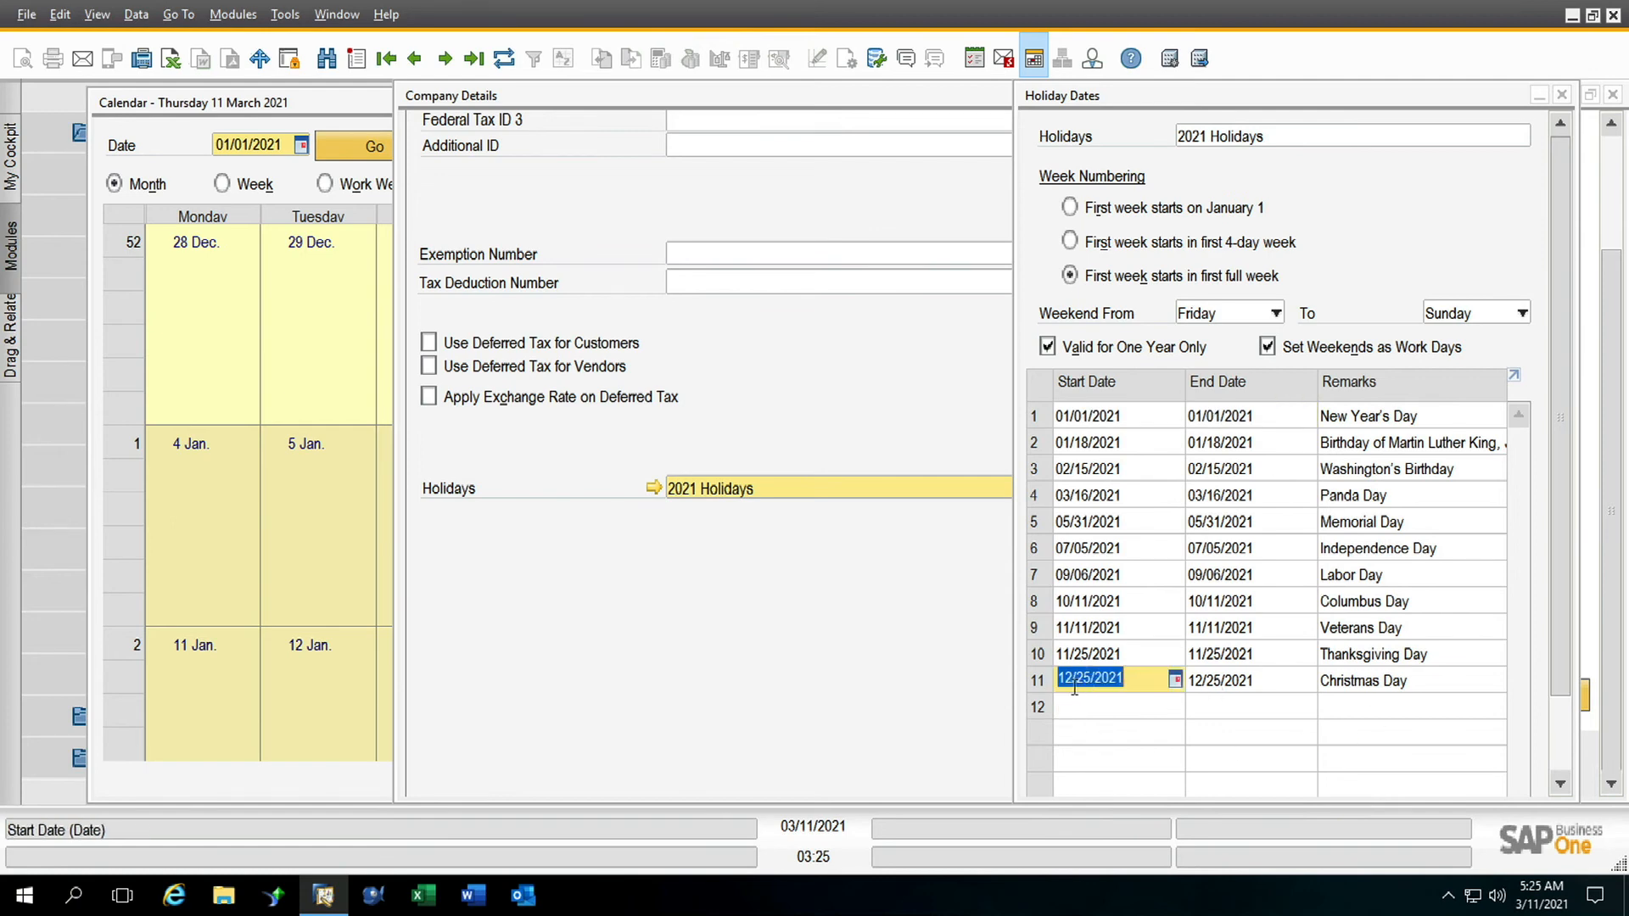
click(1252, 678)
click(1308, 677)
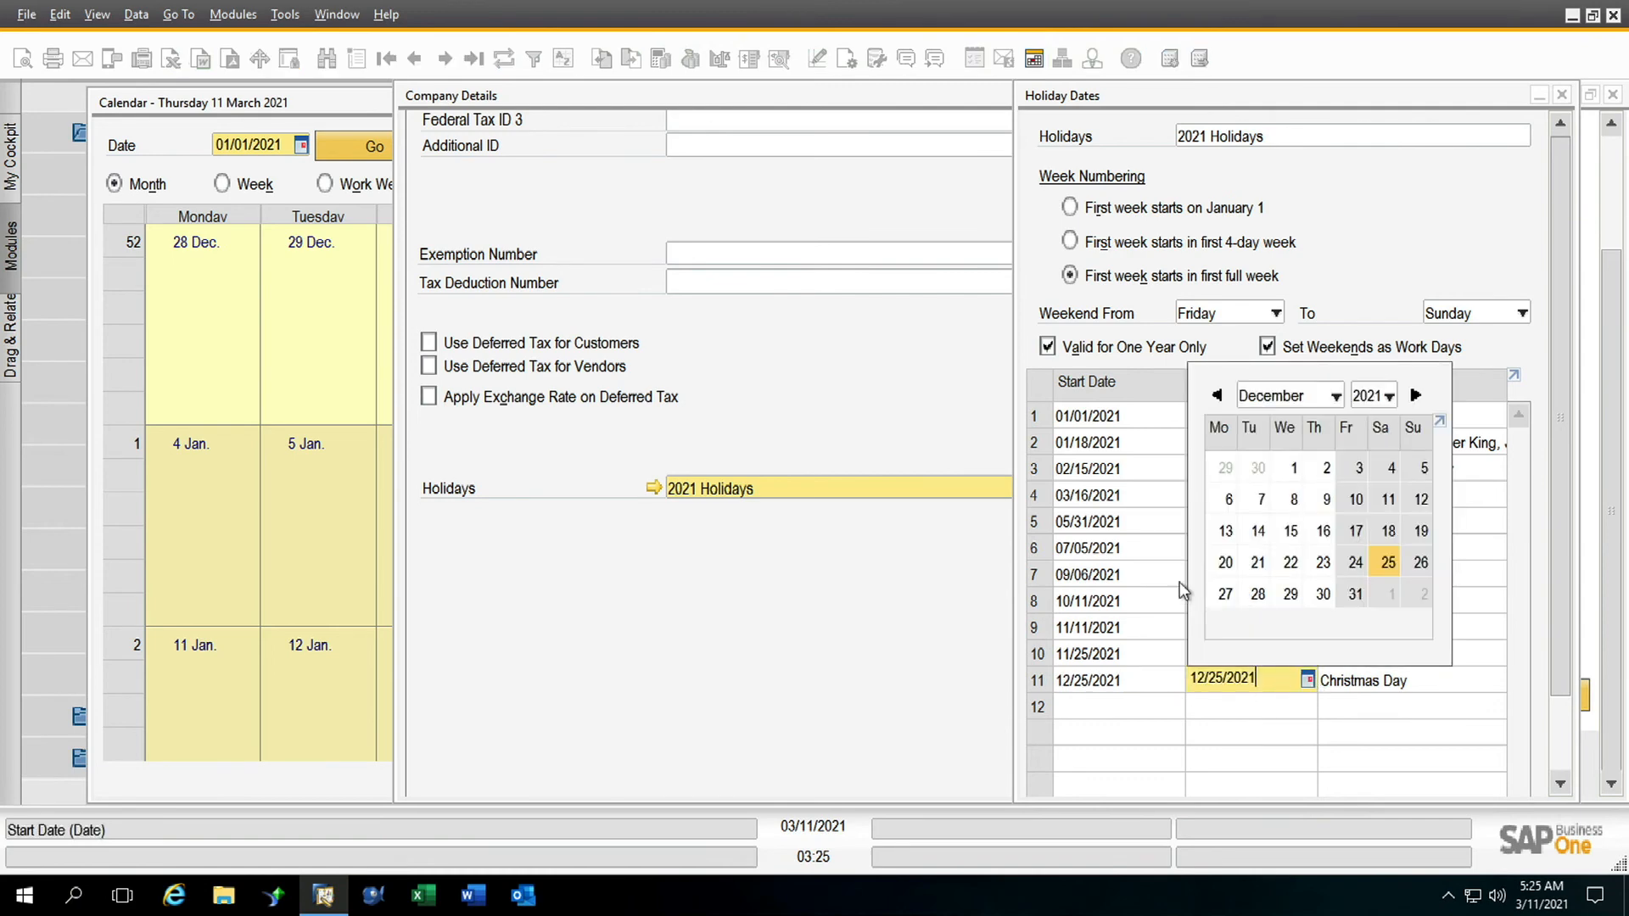
click(1355, 595)
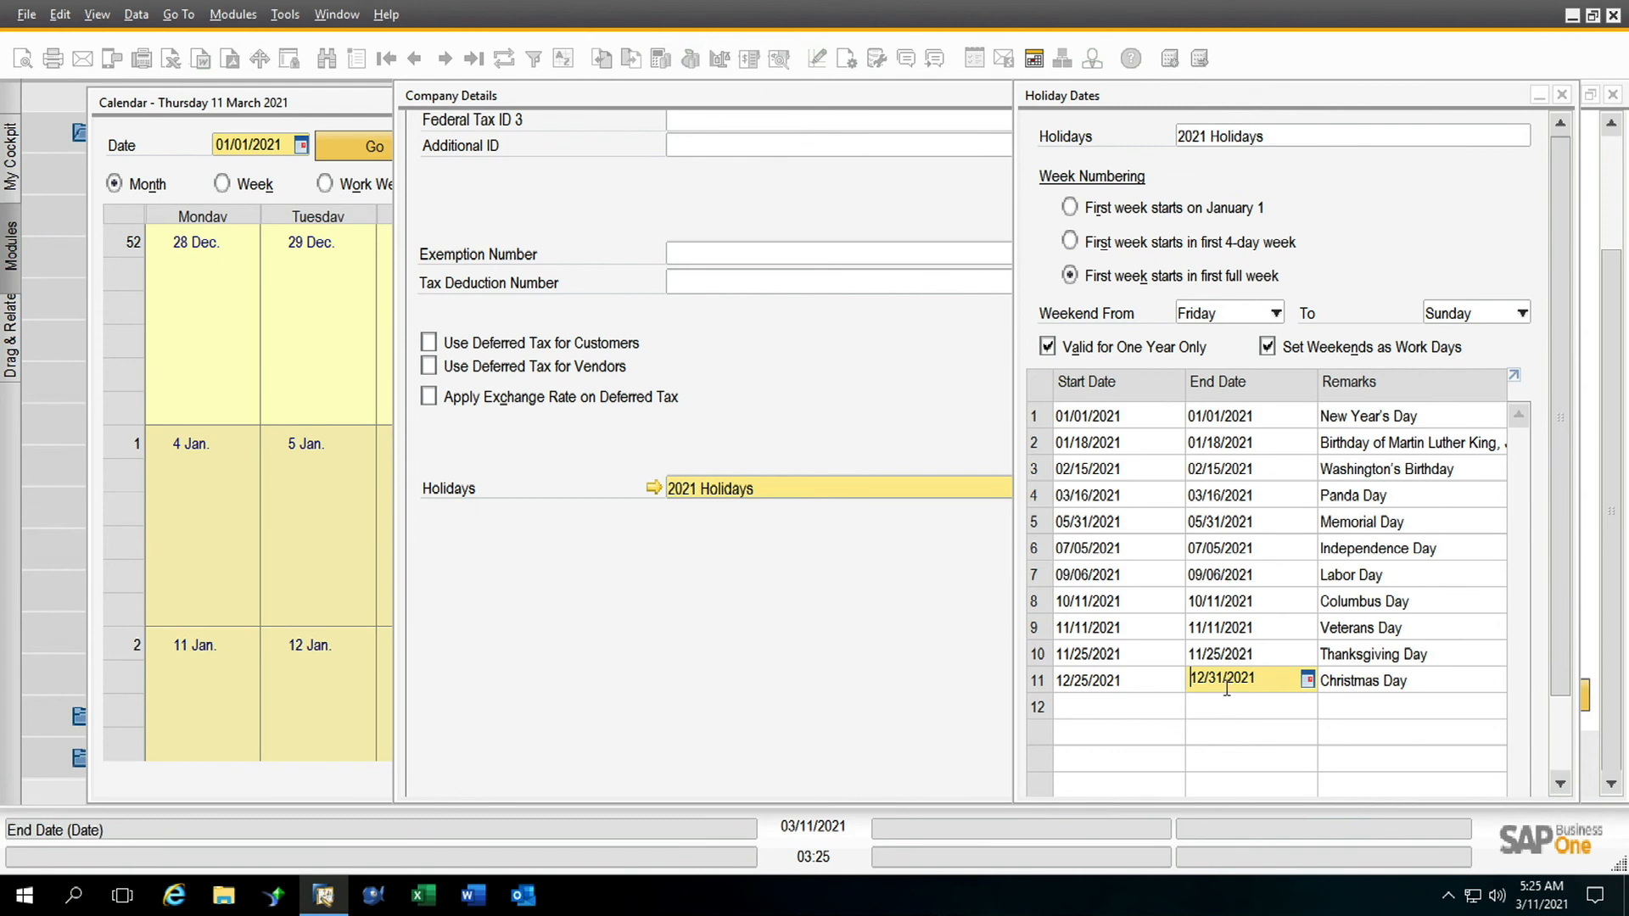
drag(1561, 618, 1565, 726)
click(1072, 767)
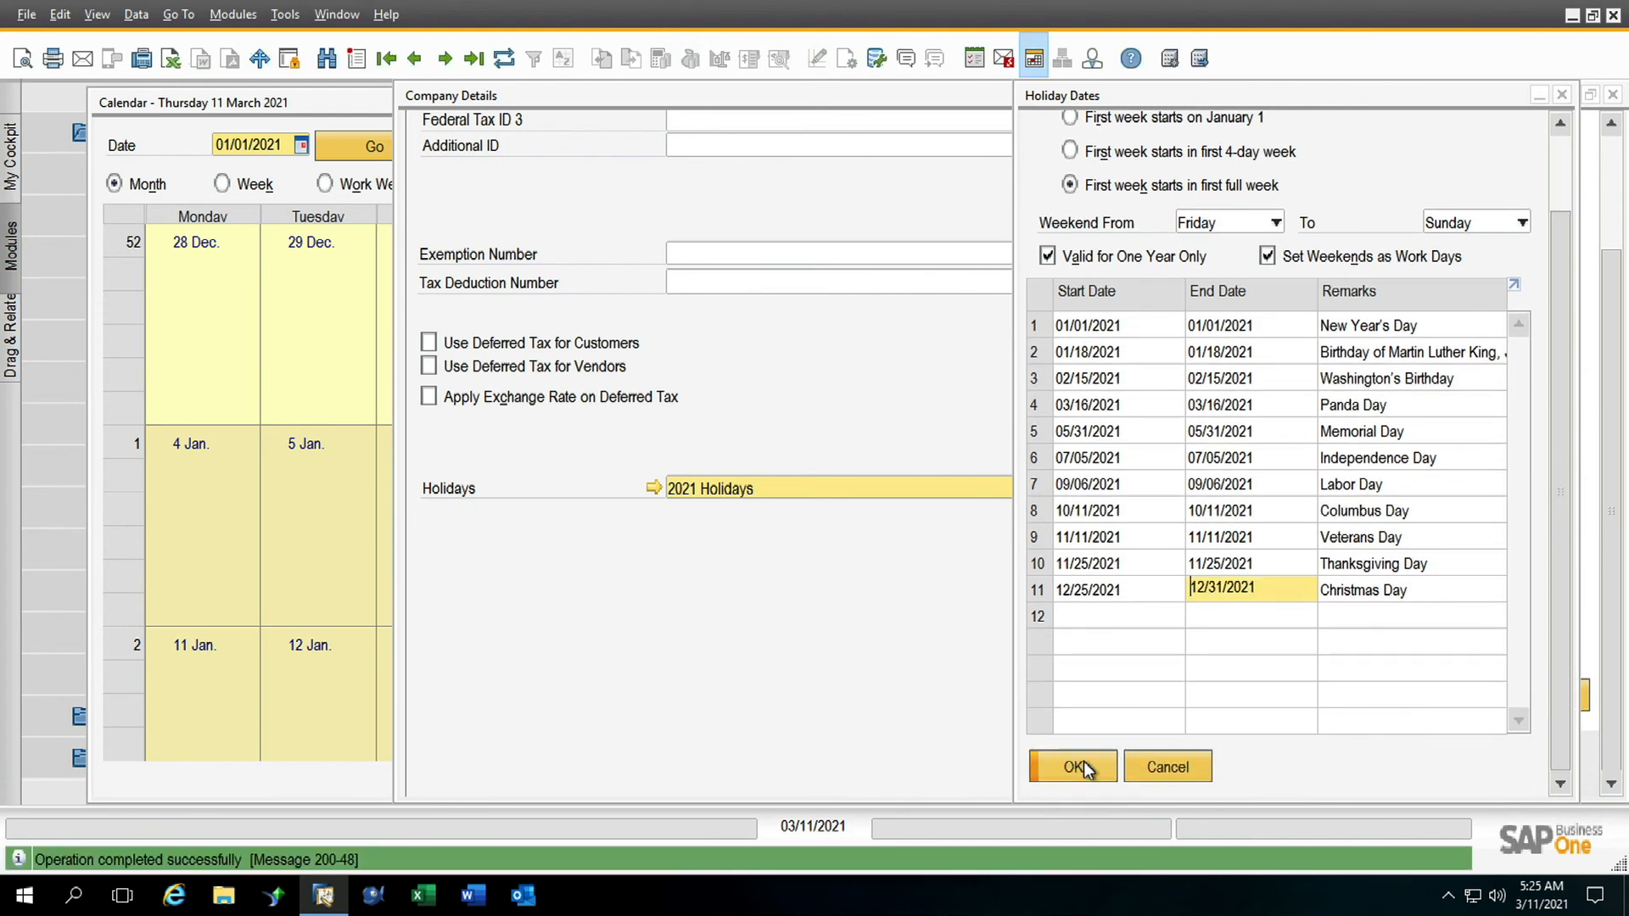
click(1081, 765)
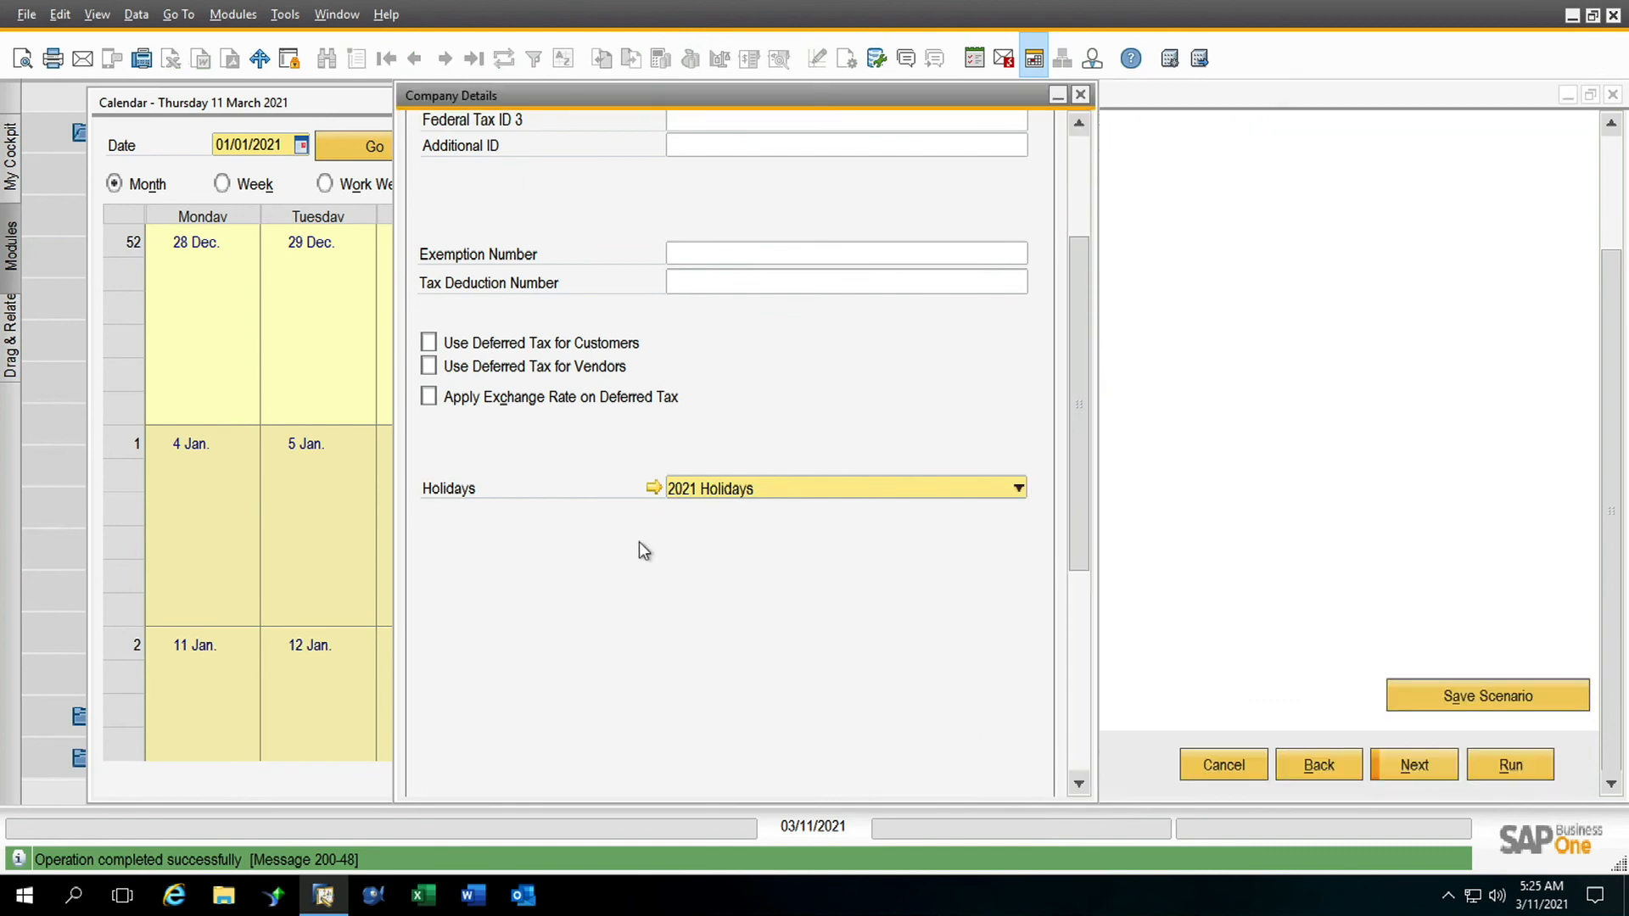
Reopen the holiday dates of 2021 Holidays and check the December 2021 shading in Christmas Day's start date picker
click(652, 488)
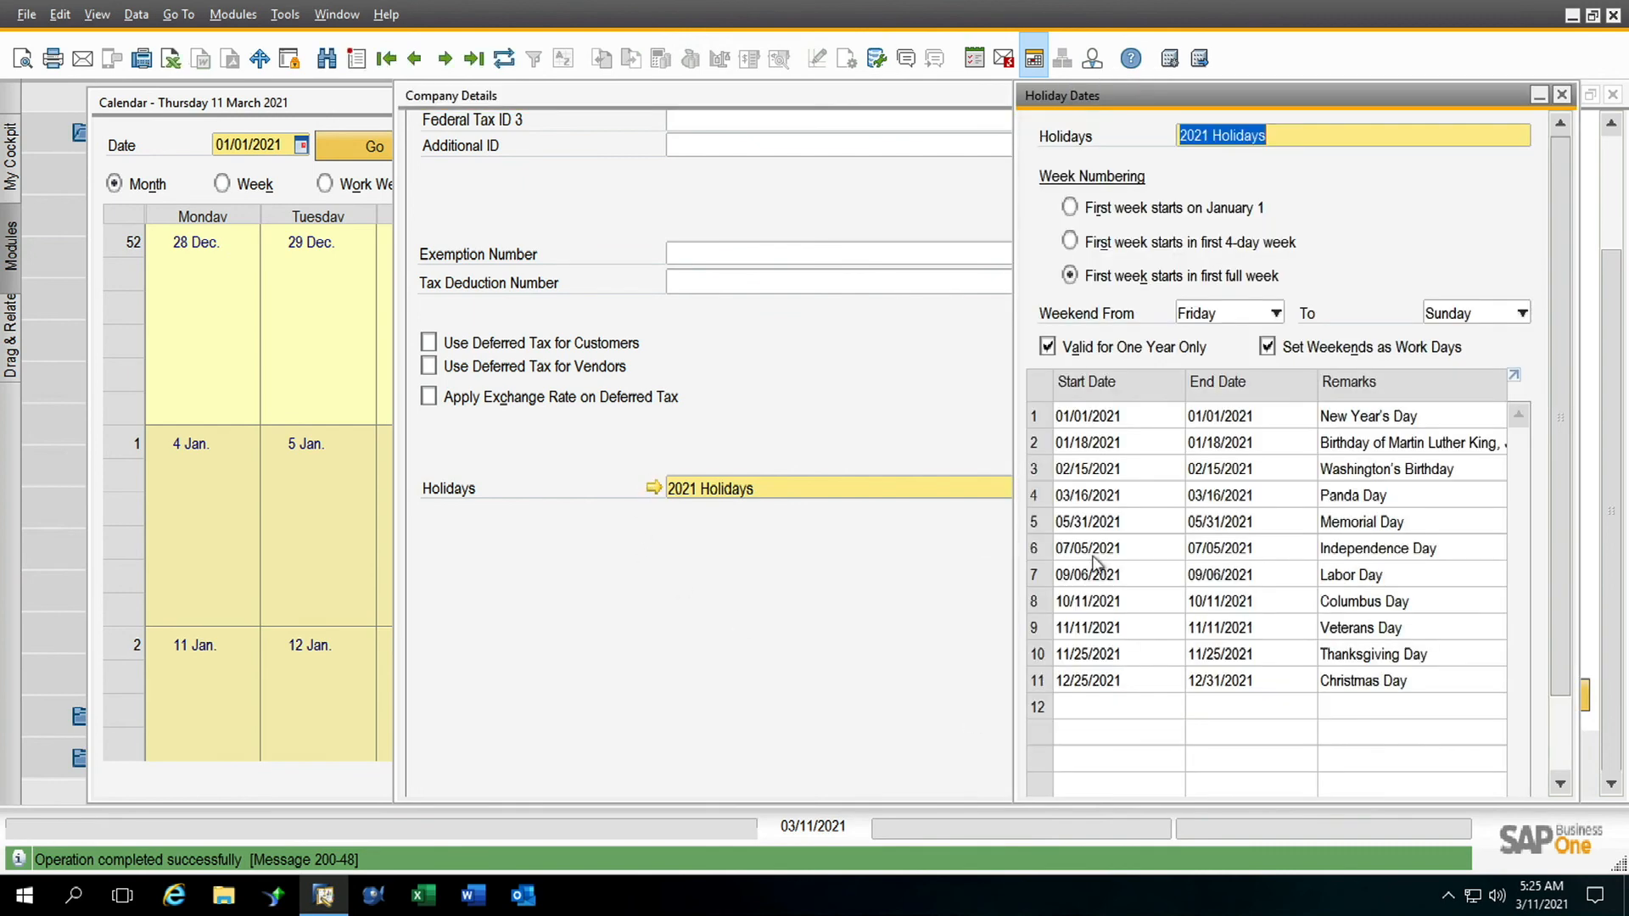
click(1161, 675)
click(1175, 680)
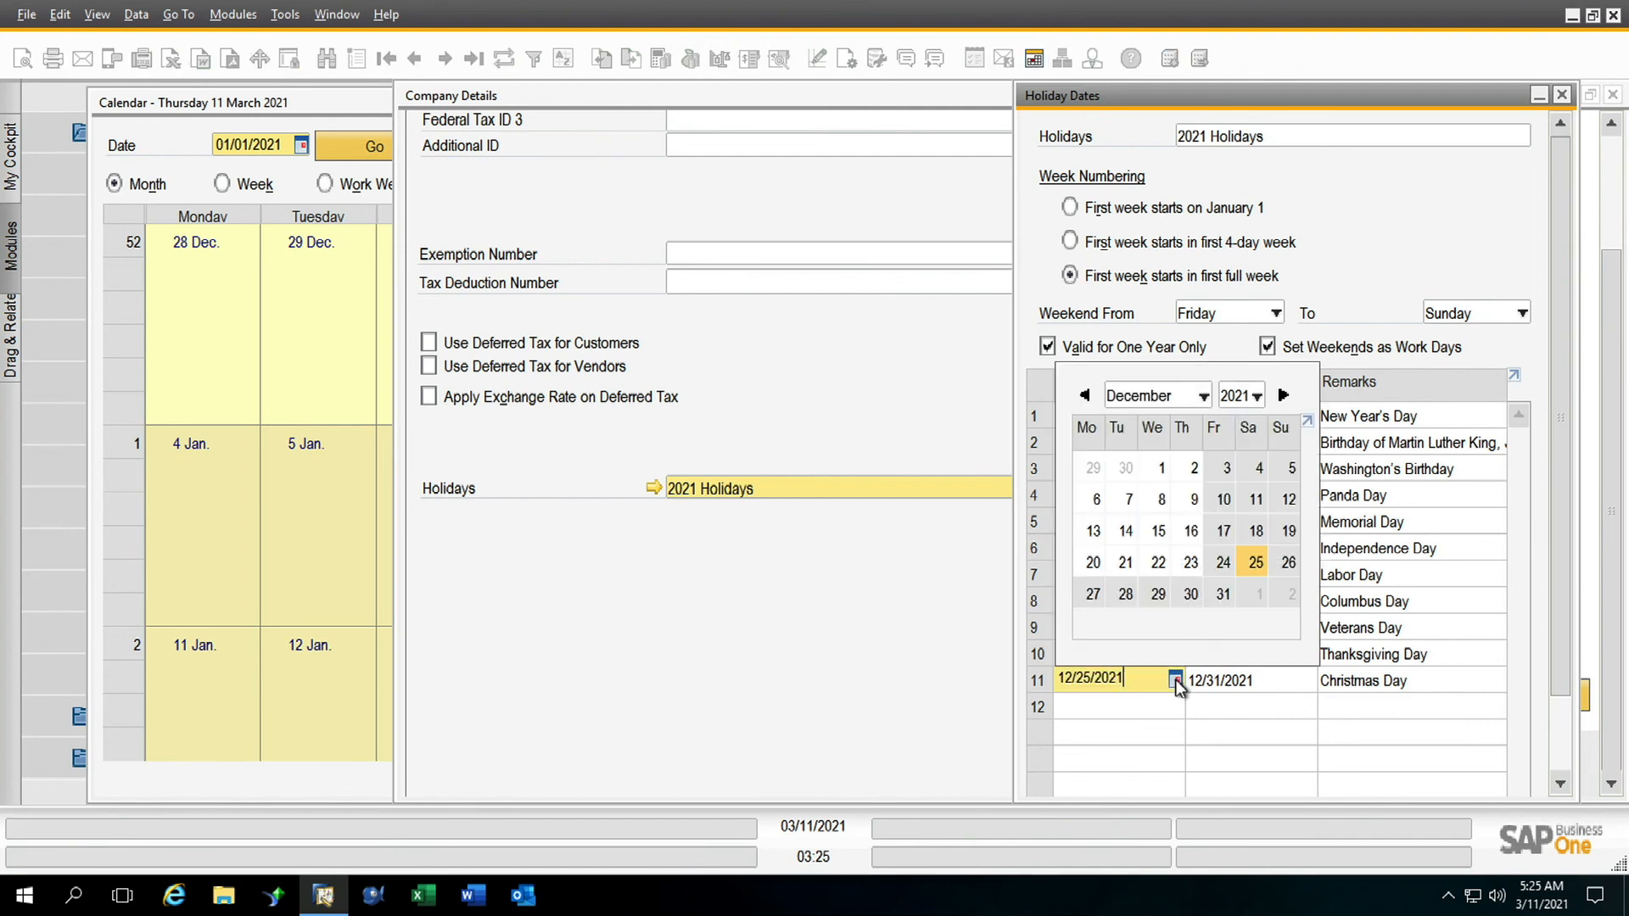